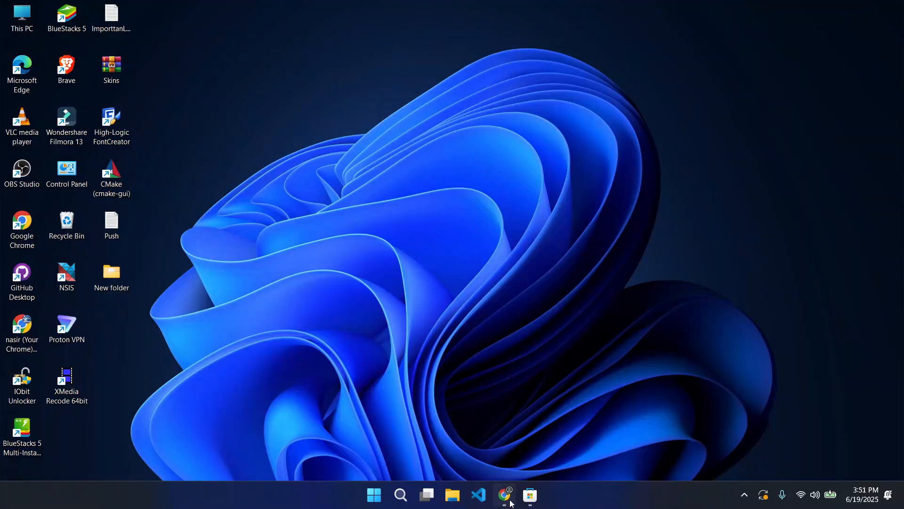
# Switch to Chrome, download the Make Desktop Look Cool Part #27 archive from MediaFire, and close the advertising pop-up
pyautogui.click(511, 503)
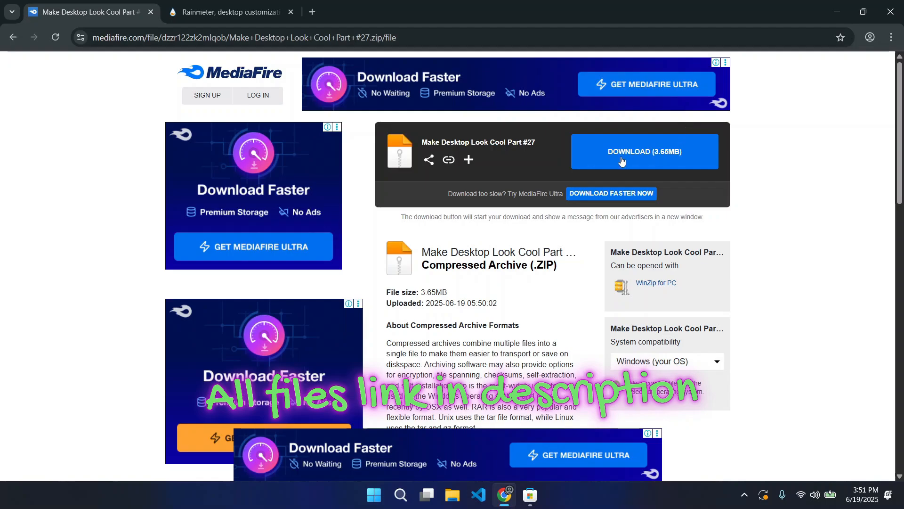
pyautogui.click(656, 156)
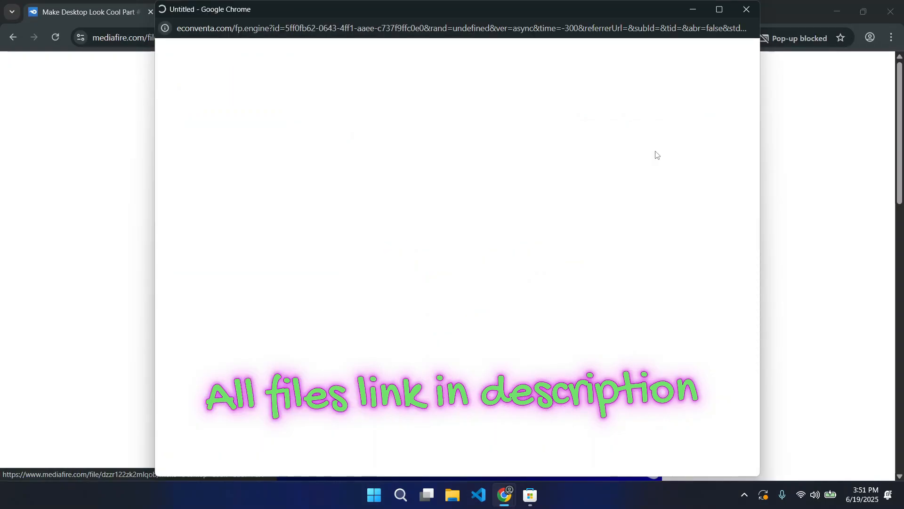
pyautogui.click(748, 9)
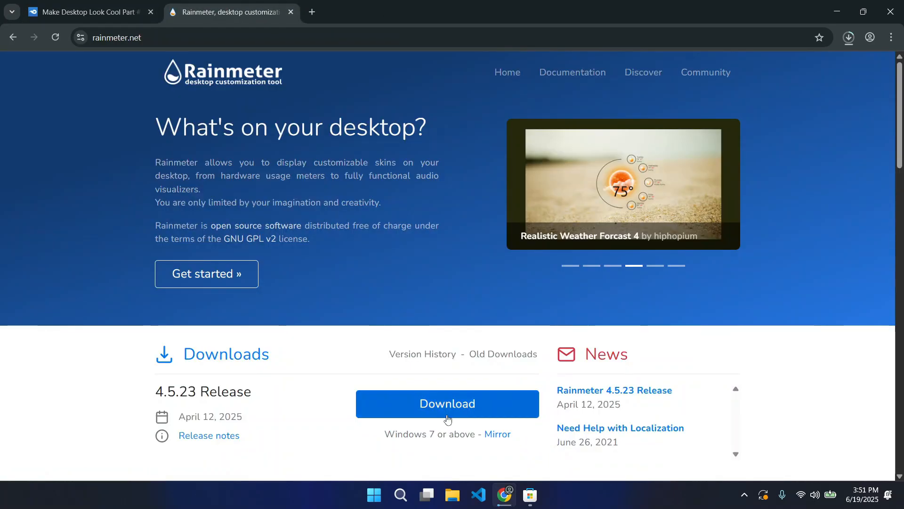
# Download the Rainmeter 4.5.23 installer from rainmeter.net and check the progress of the recent downloads
pyautogui.click(458, 414)
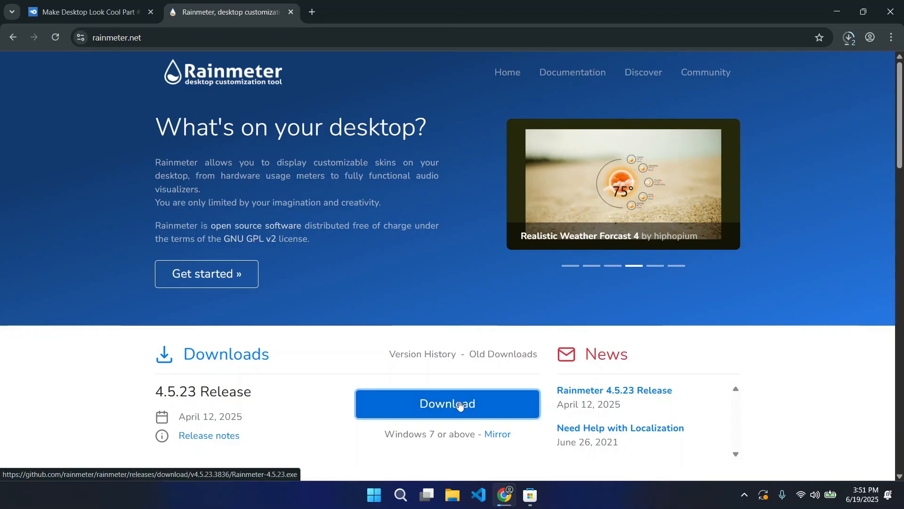
pyautogui.click(847, 45)
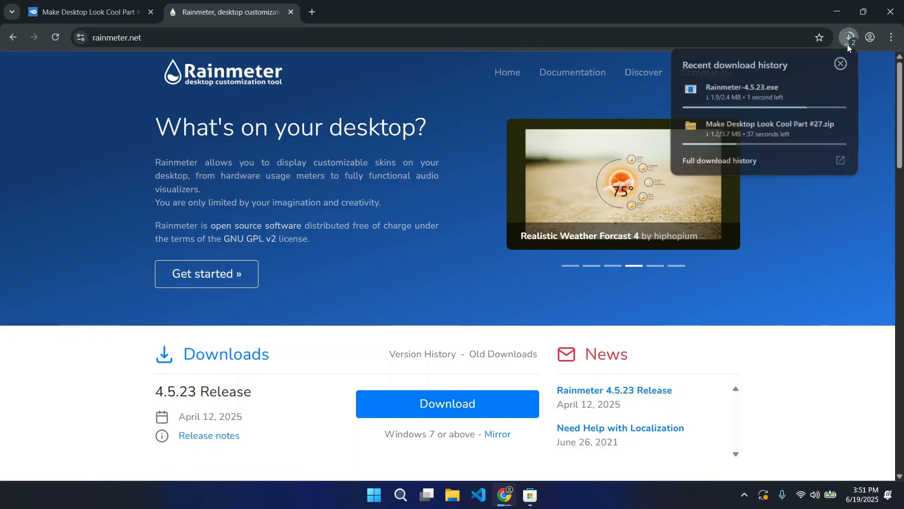
pyautogui.click(794, 191)
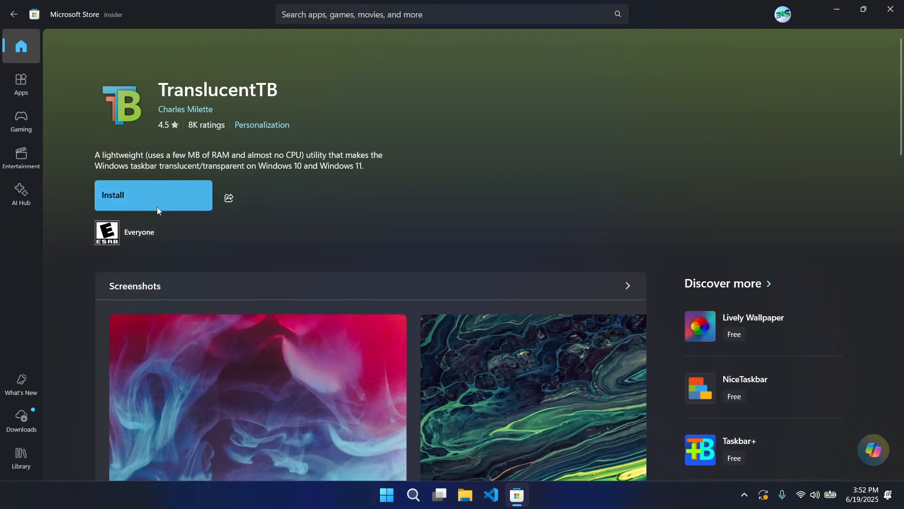
# Install TranslucentTB from the Microsoft Store and launch it, continuing past its welcome dialog
pyautogui.click(154, 199)
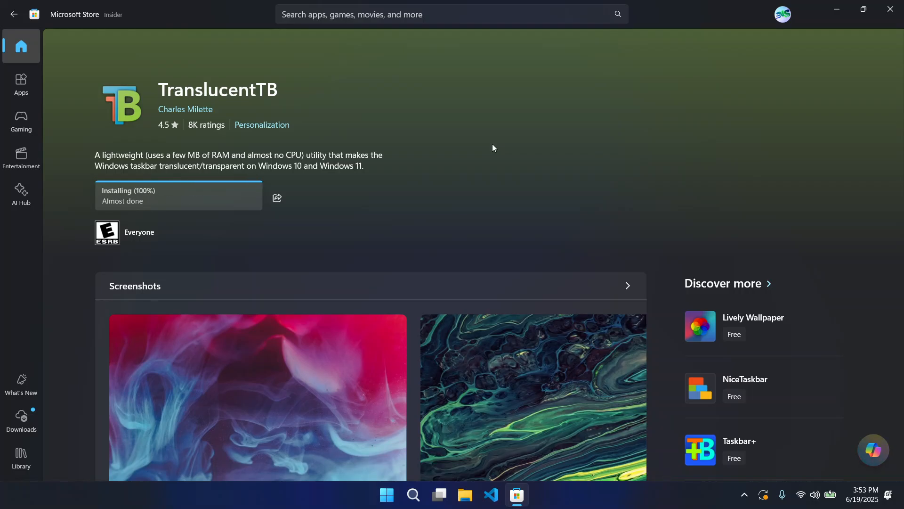
pyautogui.click(889, 5)
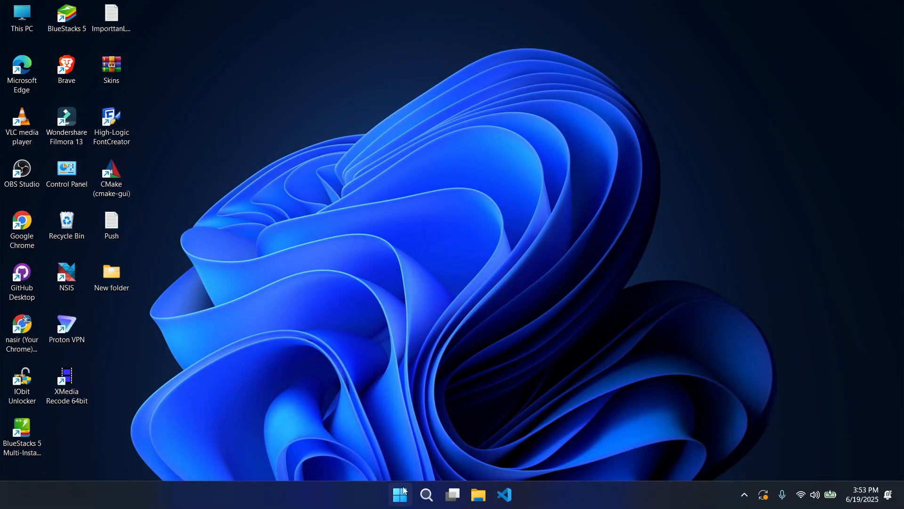
pyautogui.click(404, 490)
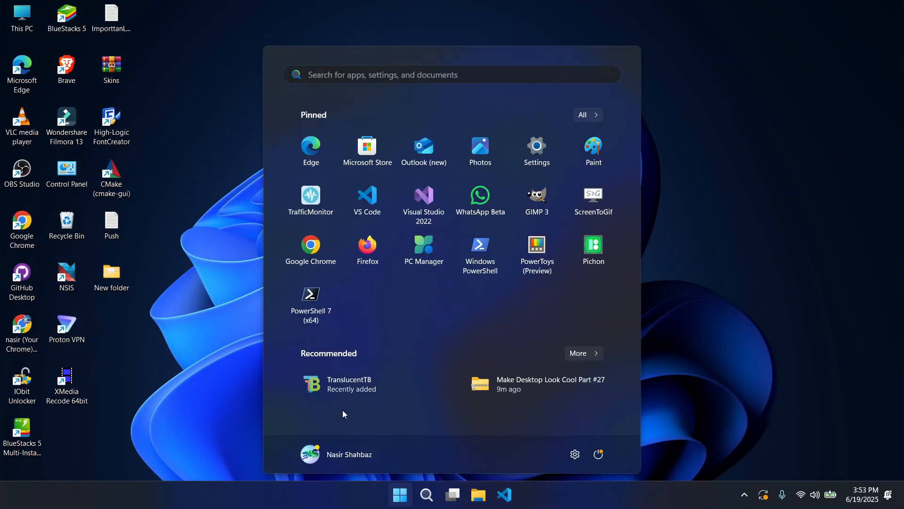
pyautogui.click(341, 383)
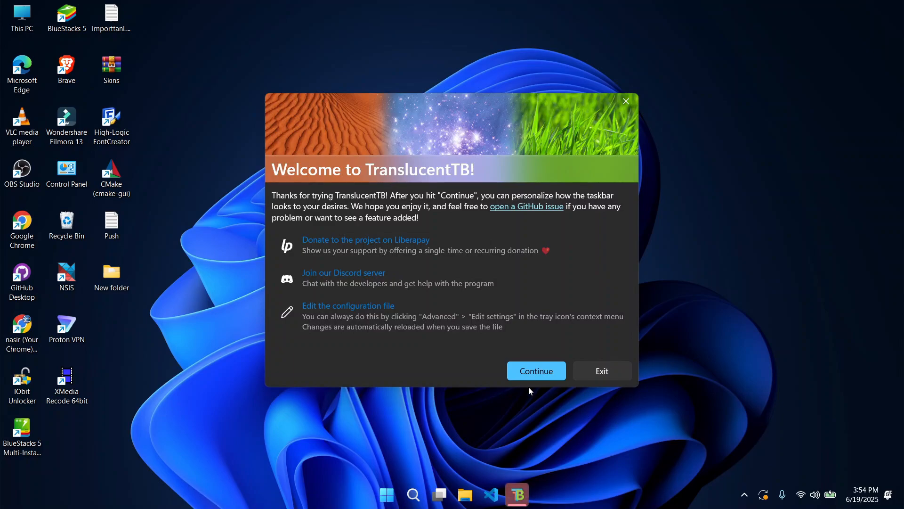
pyautogui.click(531, 373)
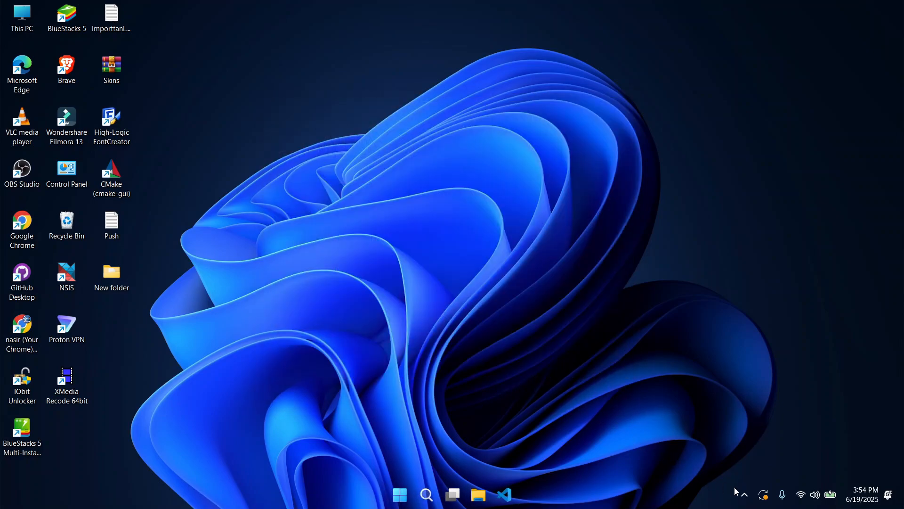
# Set TranslucentTB's taskbar style for the Desktop state to Acrylic
pyautogui.click(744, 497)
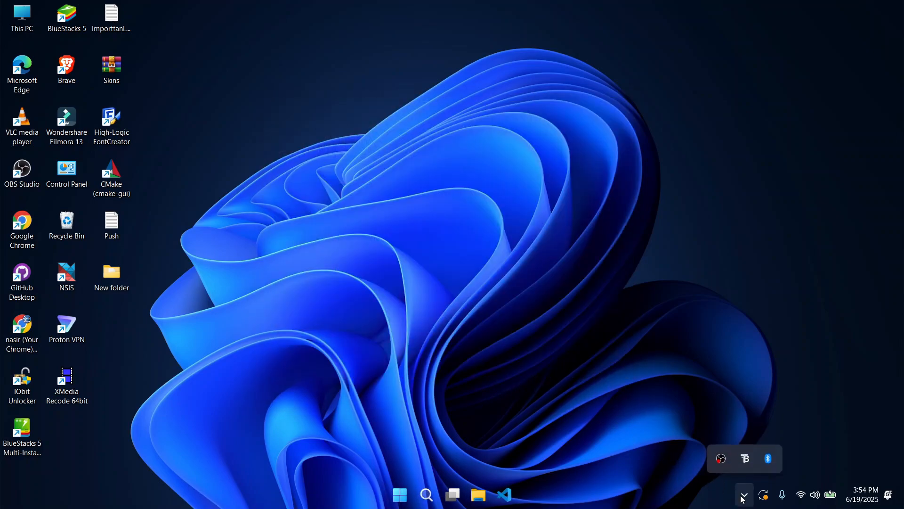
pyautogui.click(743, 467)
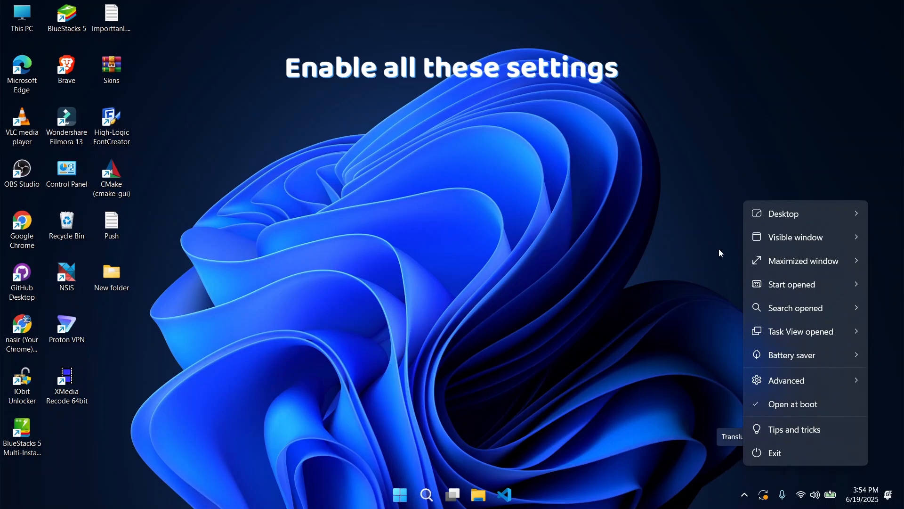
pyautogui.moveTo(758, 216)
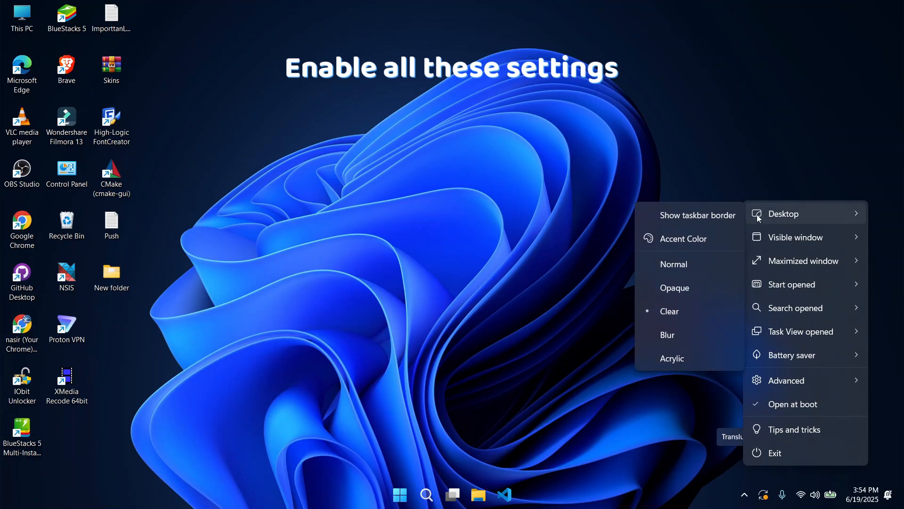
pyautogui.click(688, 357)
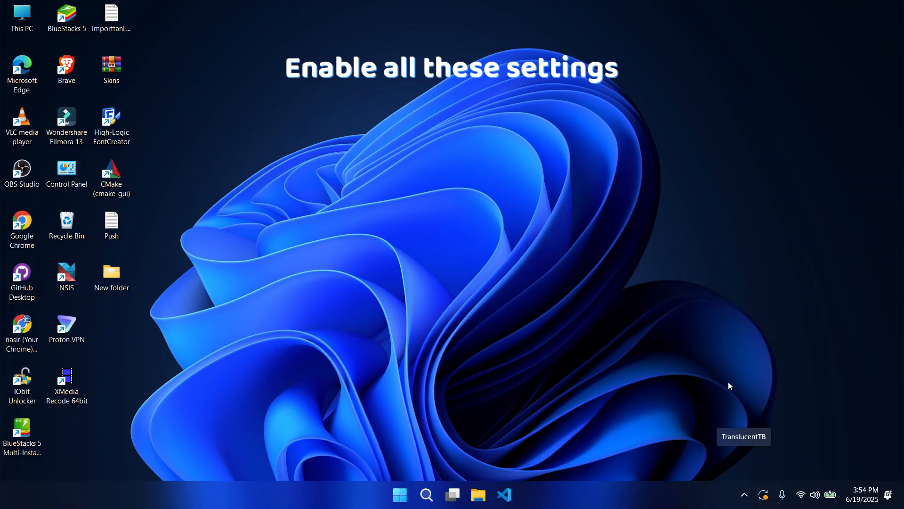
# Enable TranslucentTB's Visible window state and set its taskbar style to Acrylic
pyautogui.click(751, 505)
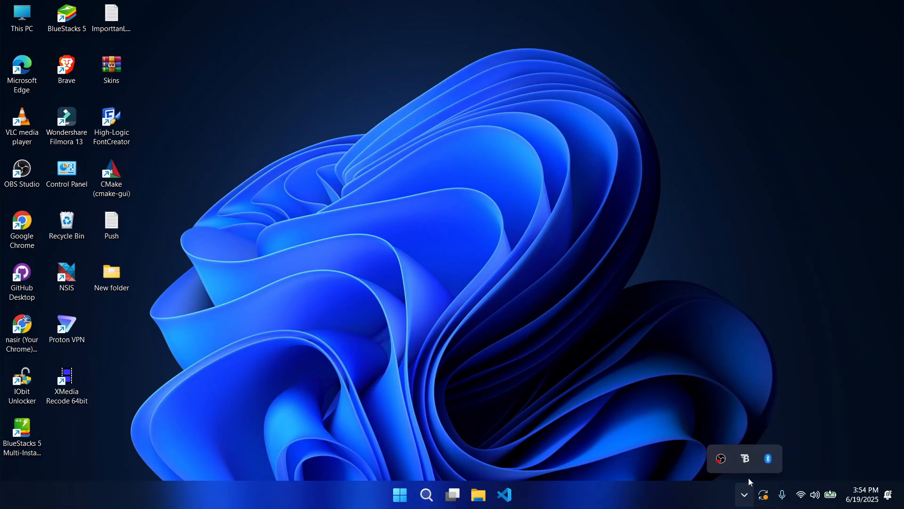
pyautogui.click(745, 458)
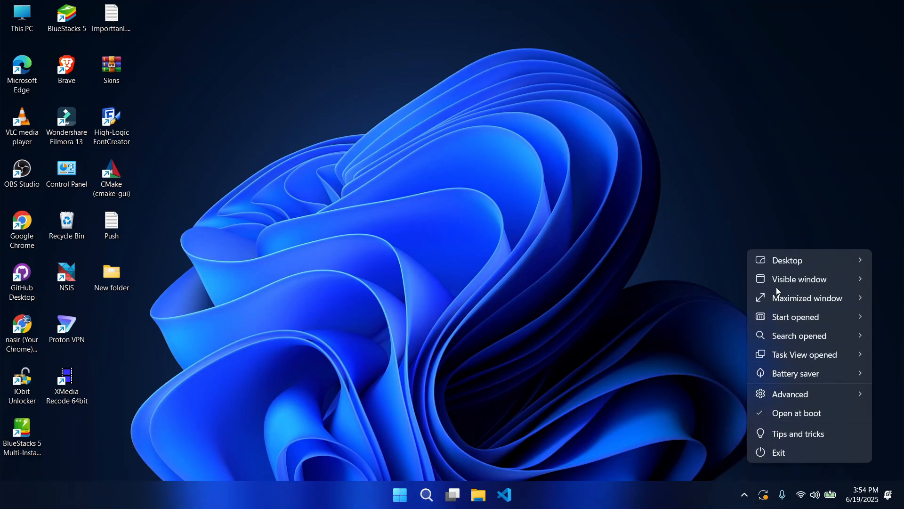
pyautogui.moveTo(779, 283)
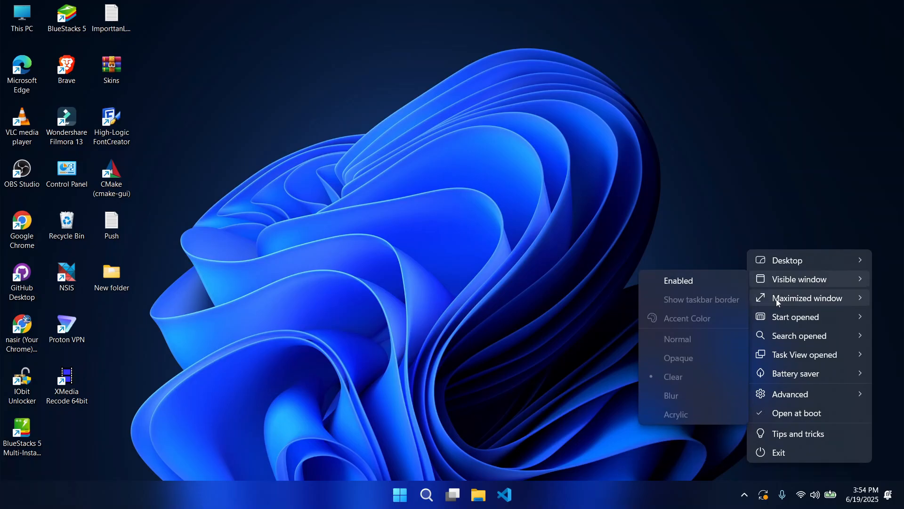
pyautogui.moveTo(779, 303)
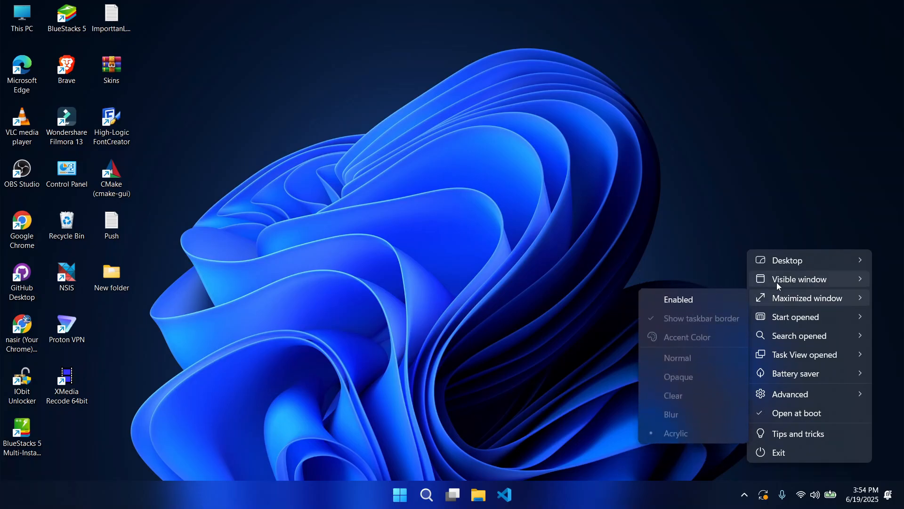
pyautogui.click(712, 285)
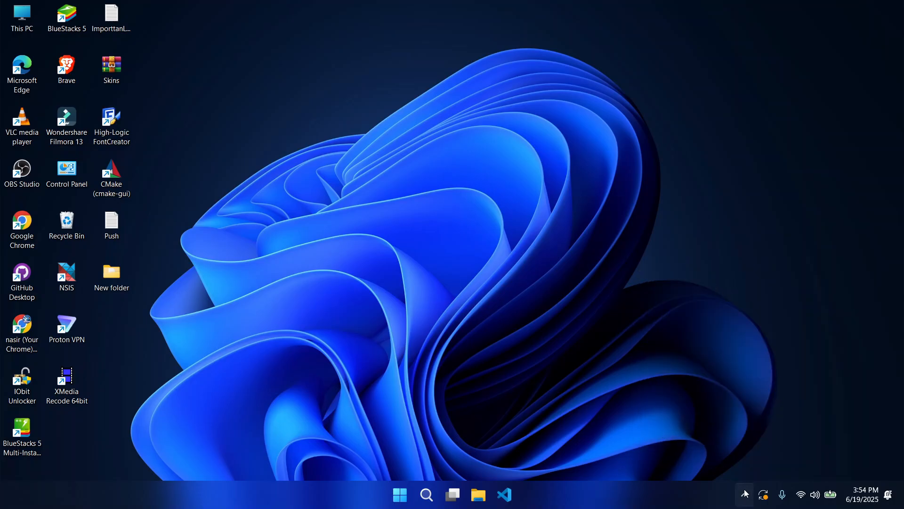
pyautogui.click(746, 494)
pyautogui.rightClick(747, 459)
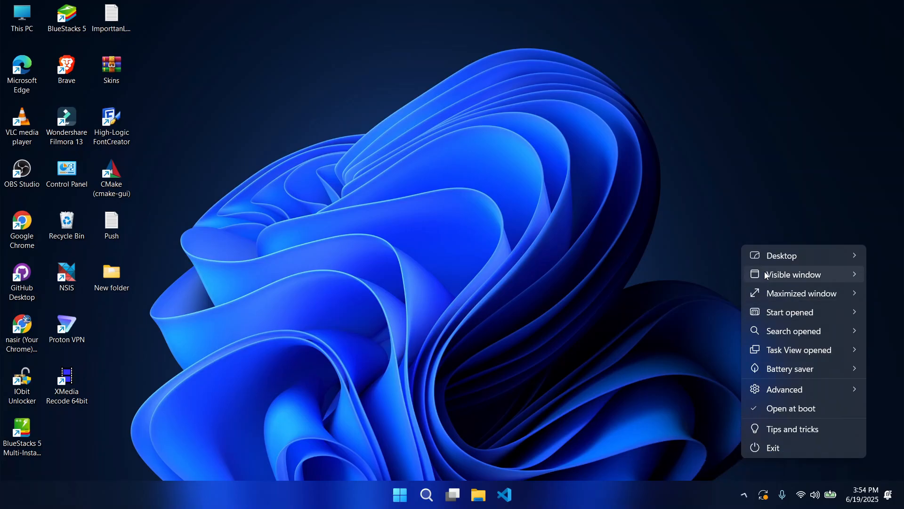
pyautogui.moveTo(767, 275)
pyautogui.click(678, 410)
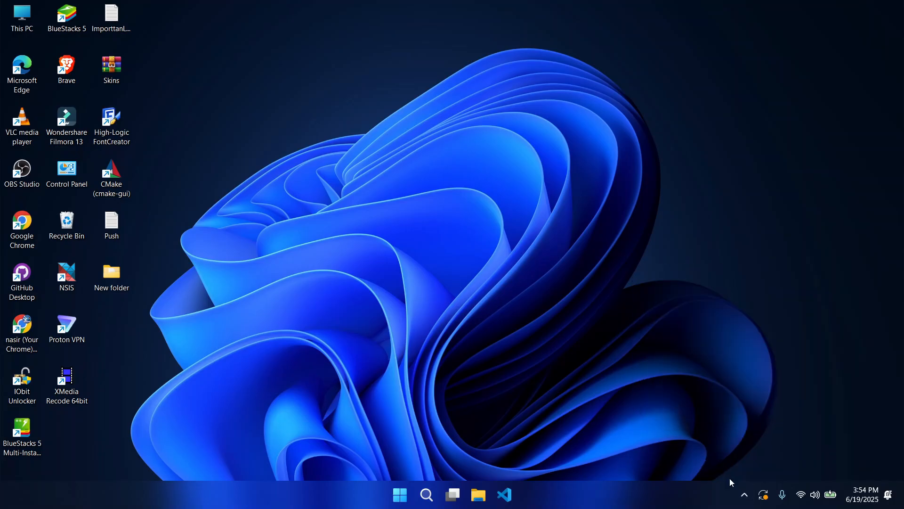
# Enable the Maximized window state in TranslucentTB
pyautogui.click(745, 494)
pyautogui.rightClick(745, 459)
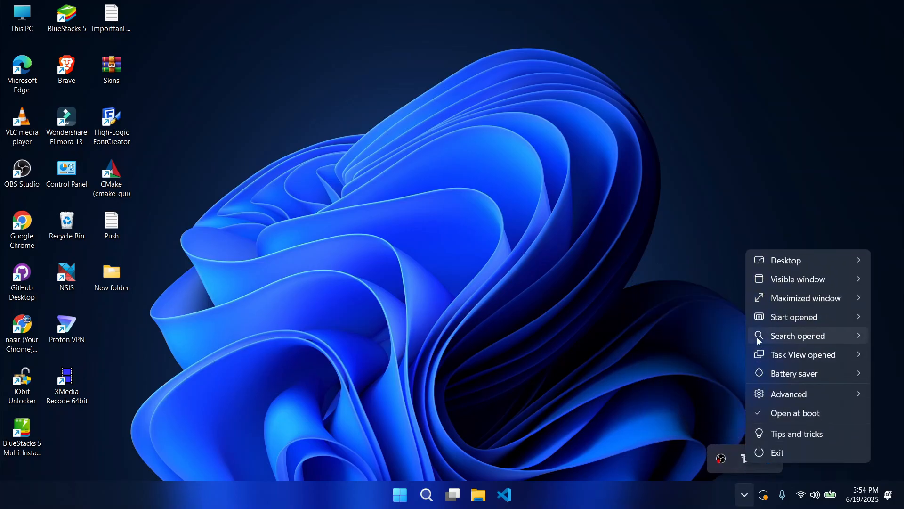
pyautogui.moveTo(763, 302)
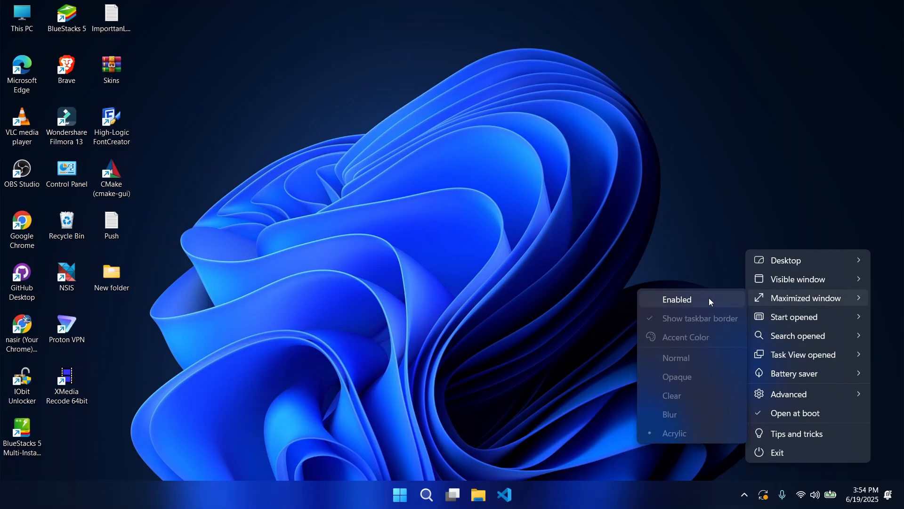
pyautogui.click(711, 300)
# Enable TranslucentTB's Start opened state and set its taskbar style to Acrylic
pyautogui.click(744, 495)
pyautogui.rightClick(746, 457)
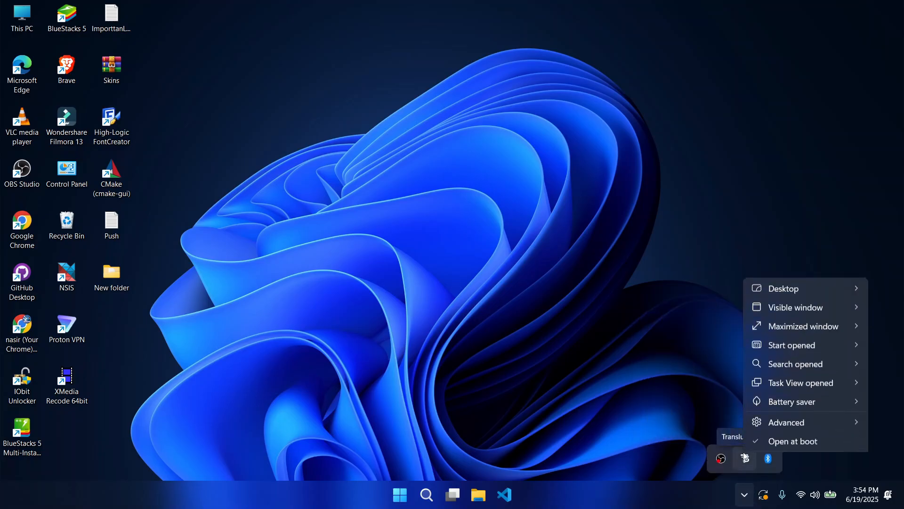
pyautogui.moveTo(762, 295)
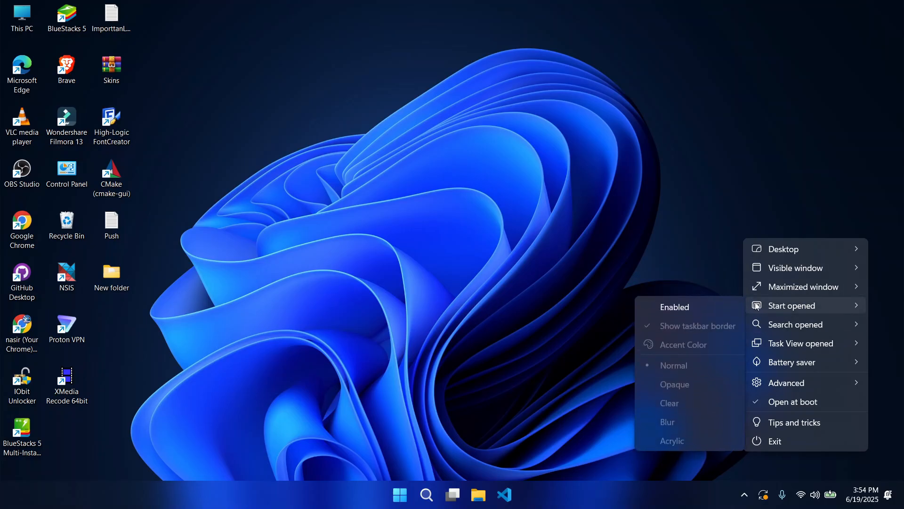
pyautogui.click(703, 314)
pyautogui.click(746, 502)
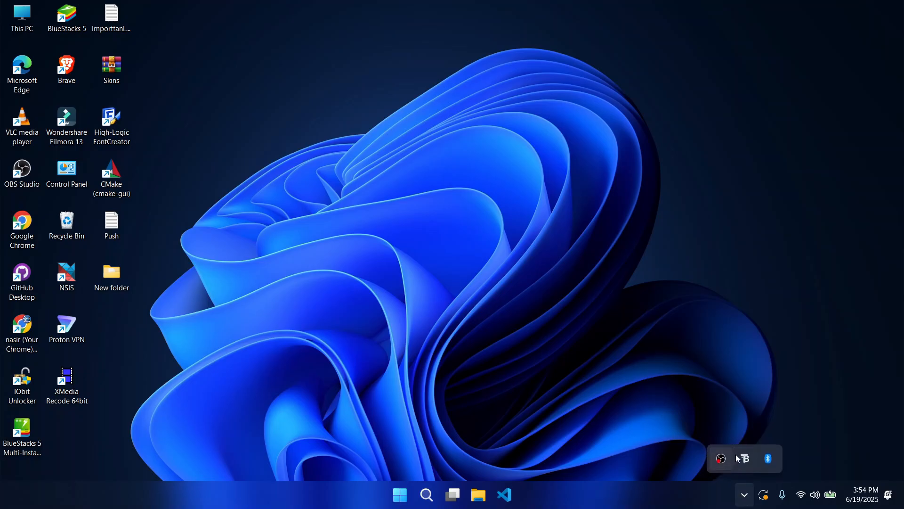
pyautogui.rightClick(742, 458)
pyautogui.moveTo(758, 310)
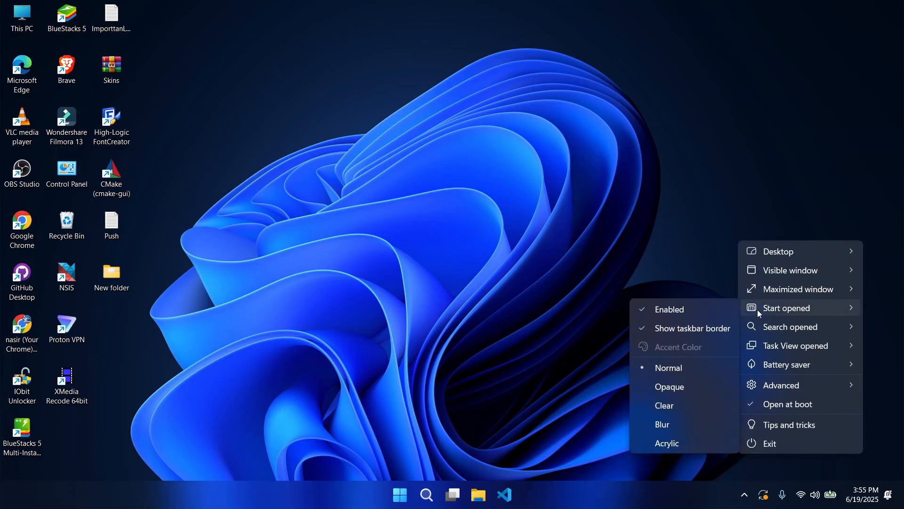
pyautogui.click(686, 447)
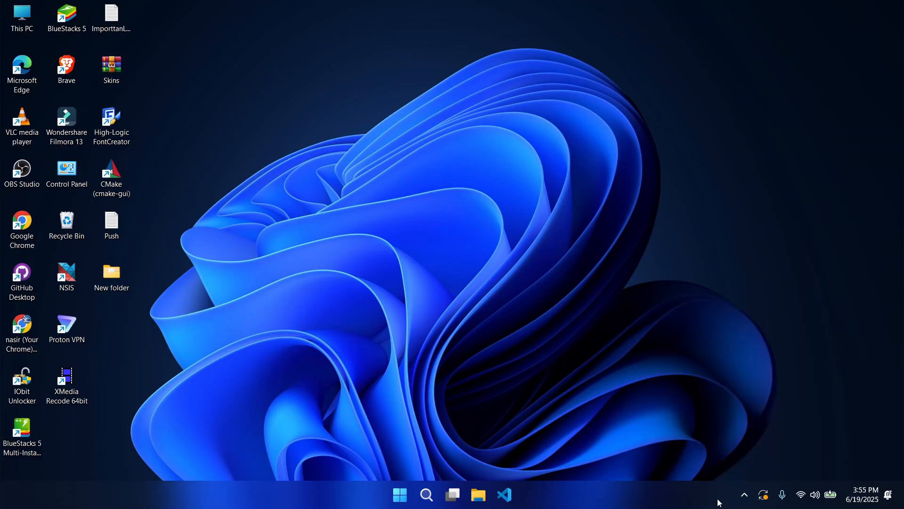
# Enable TranslucentTB's Search opened state and set its taskbar style to Acrylic
pyautogui.click(745, 495)
pyautogui.rightClick(752, 466)
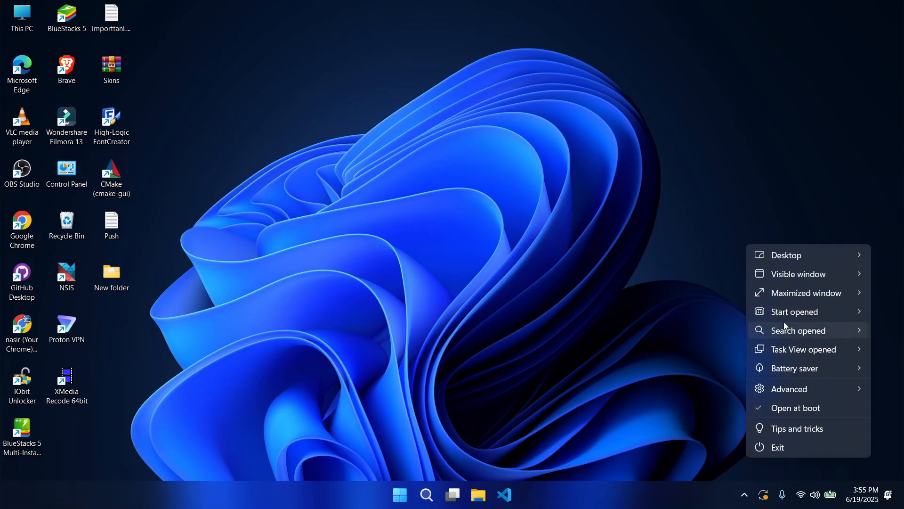
pyautogui.moveTo(777, 330)
pyautogui.click(726, 332)
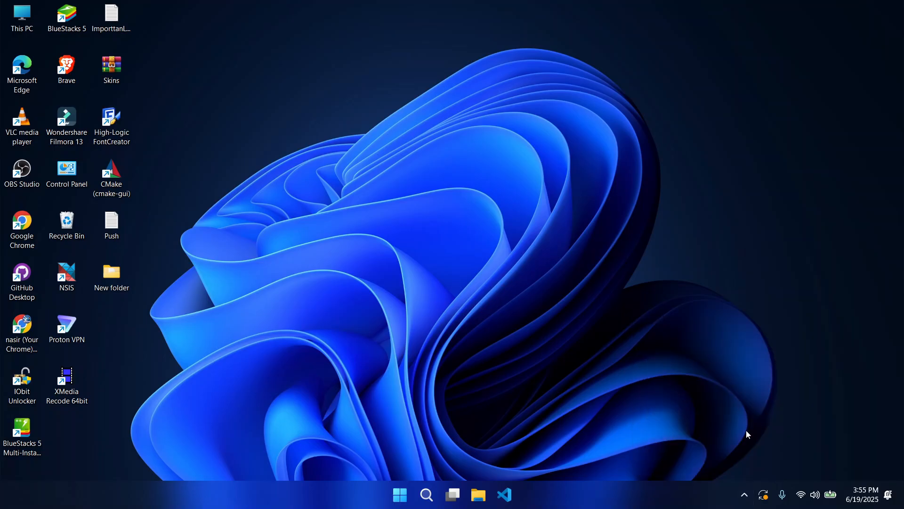
pyautogui.click(745, 495)
pyautogui.rightClick(746, 460)
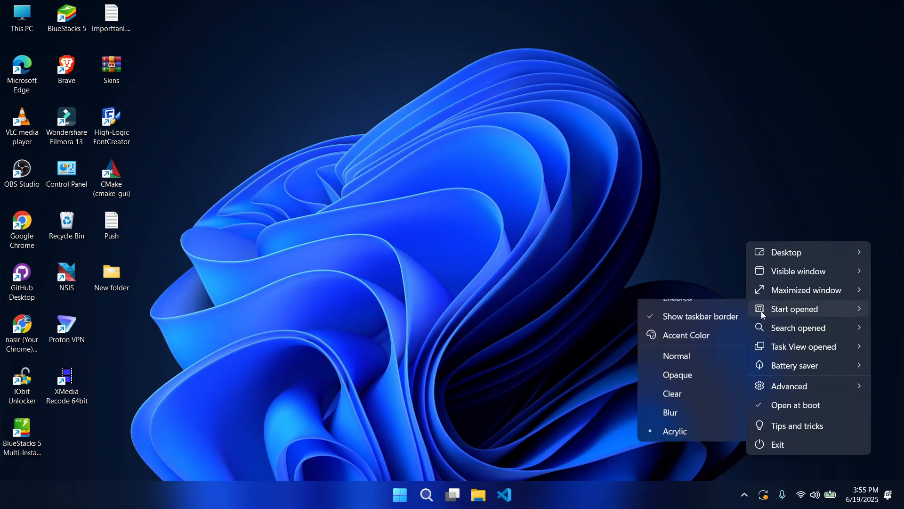
pyautogui.moveTo(764, 325)
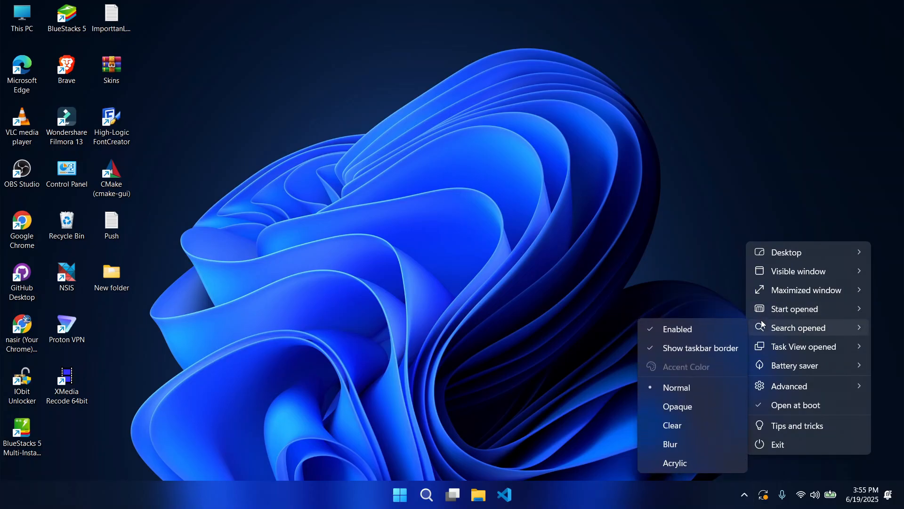
pyautogui.click(668, 470)
# Set TranslucentTB's taskbar style for the Task View opened state to Acrylic
pyautogui.click(743, 495)
pyautogui.rightClick(746, 460)
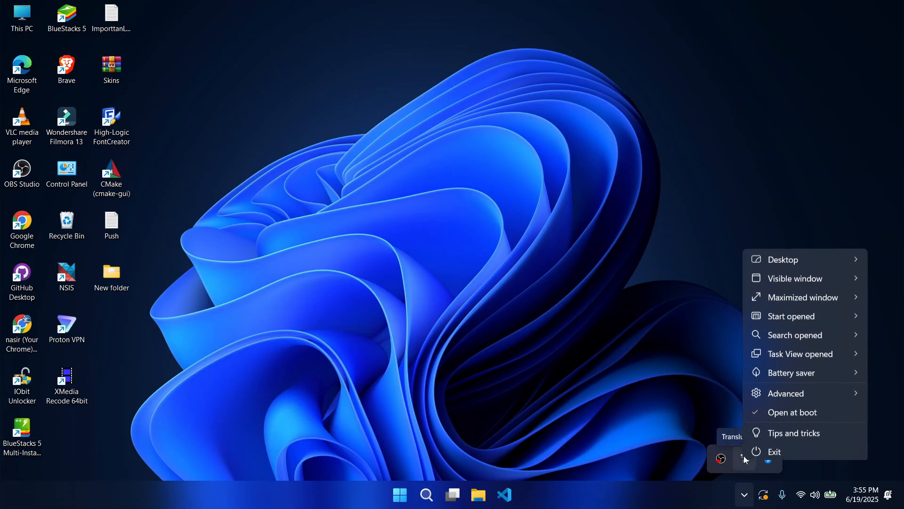
pyautogui.moveTo(779, 351)
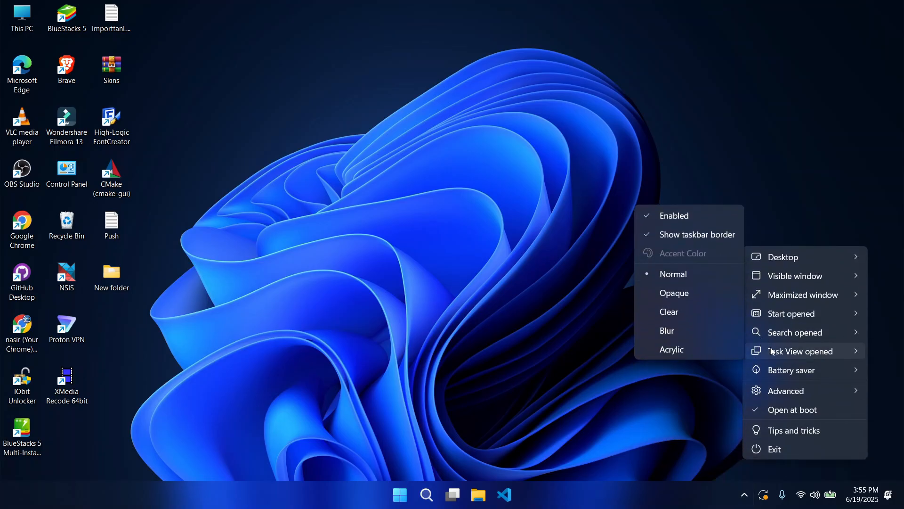
pyautogui.click(691, 355)
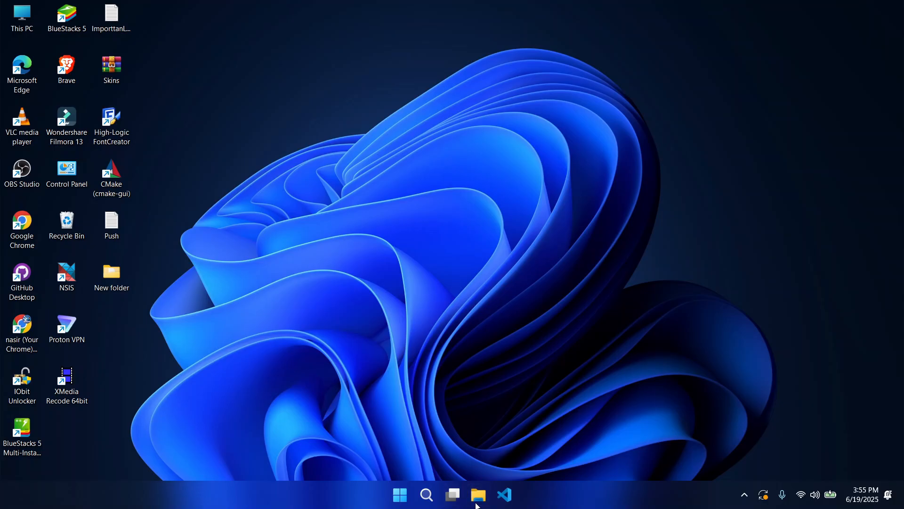
# Extract the zipped Make Desktop Look Cool Part #27 theme archive within the Downloads folder
pyautogui.press('super+e')
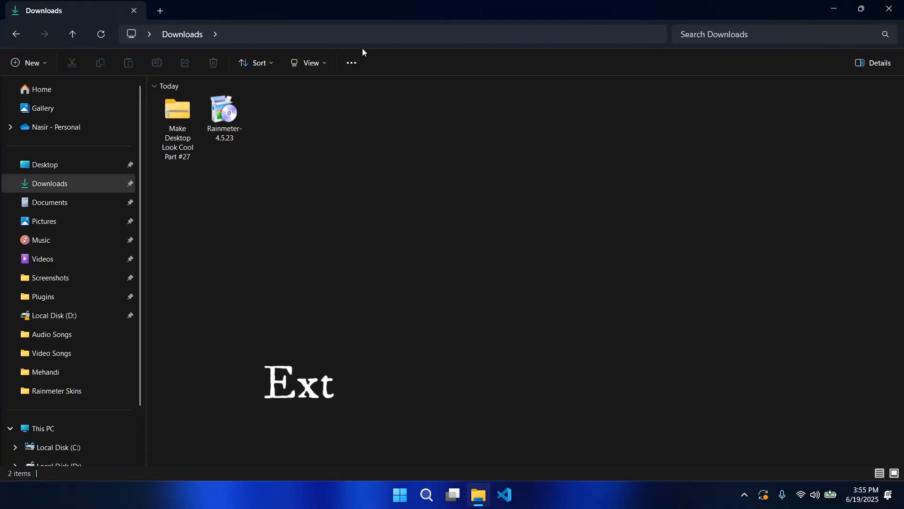
pyautogui.click(181, 118)
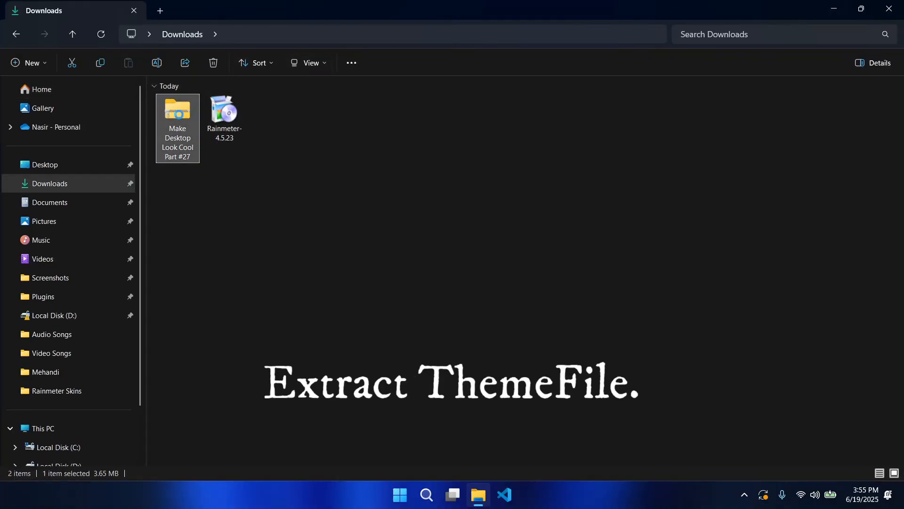
pyautogui.rightClick(181, 118)
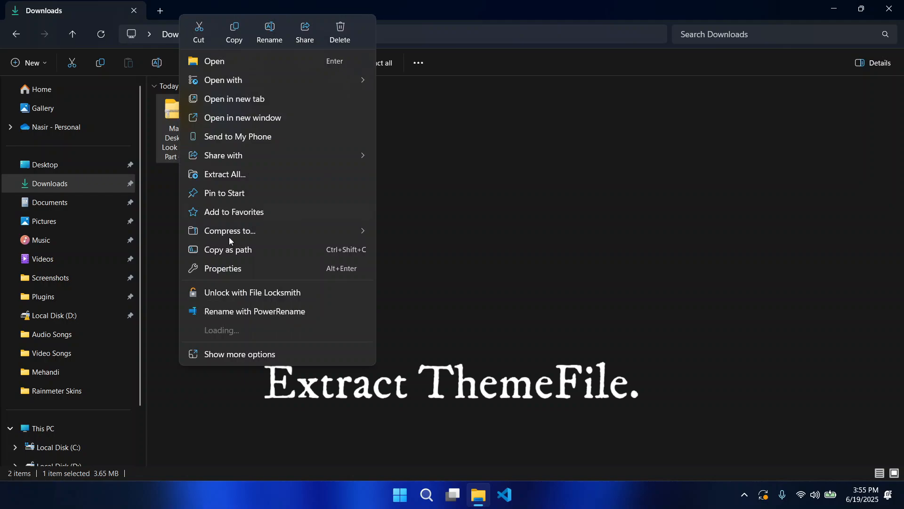
pyautogui.click(239, 168)
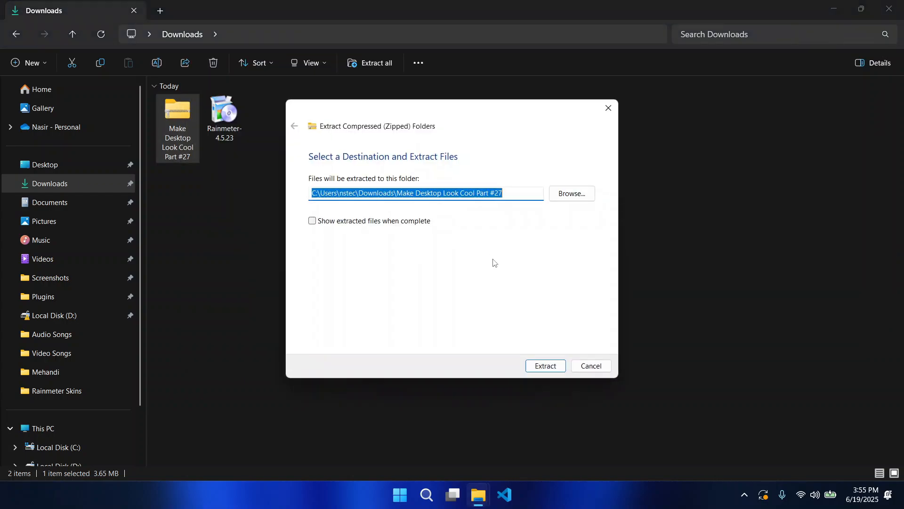
pyautogui.click(542, 366)
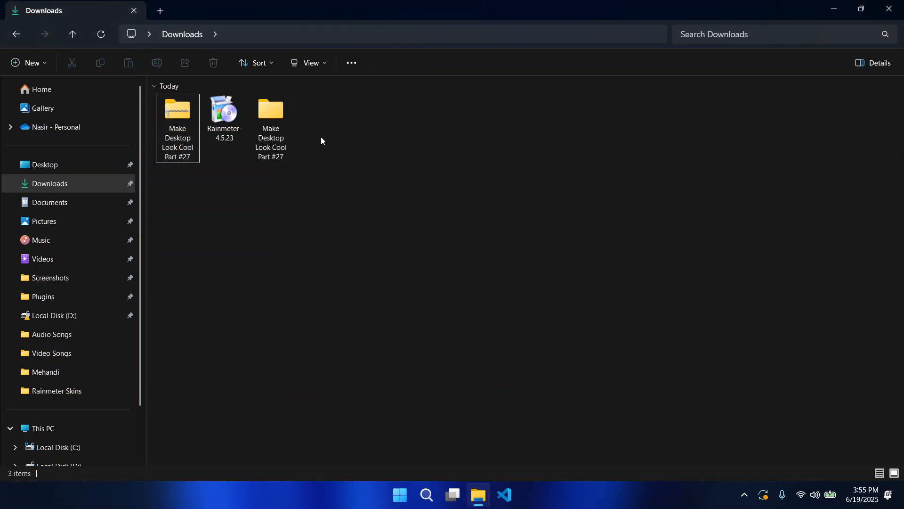
# Set the wallpaper image inside the extracted Make Desktop Look Cool Part #27 folder as the desktop background
pyautogui.doubleClick(271, 113)
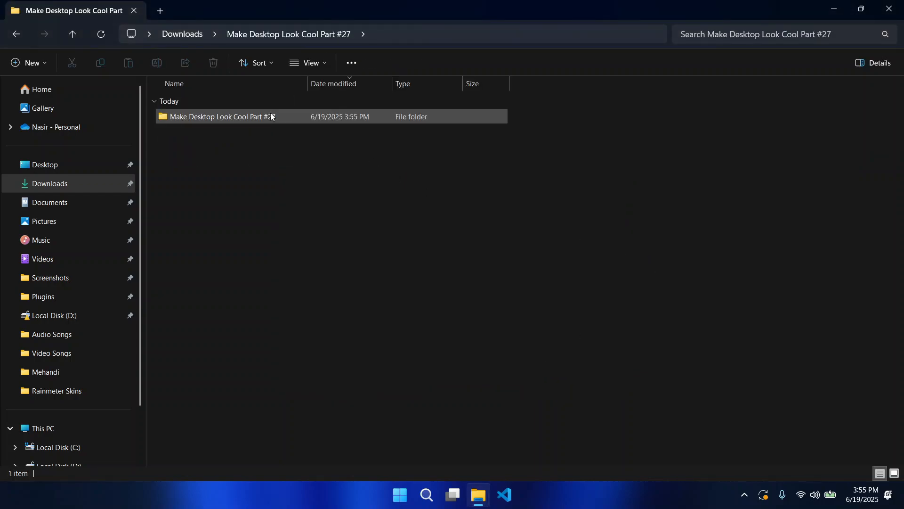
pyautogui.doubleClick(271, 115)
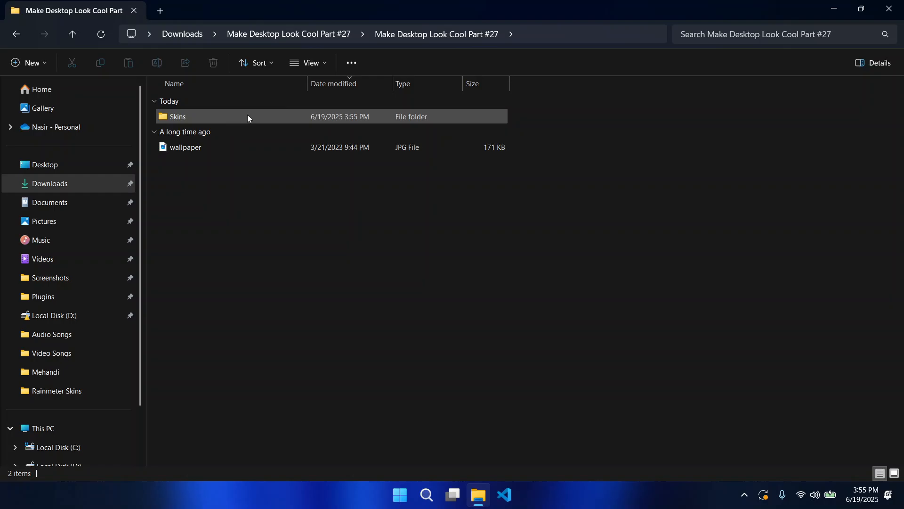
pyautogui.click(197, 148)
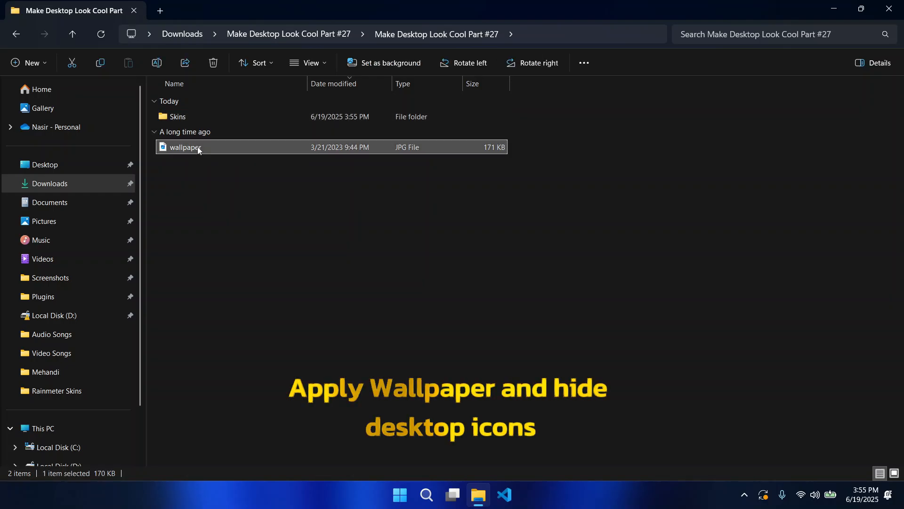
pyautogui.rightClick(197, 148)
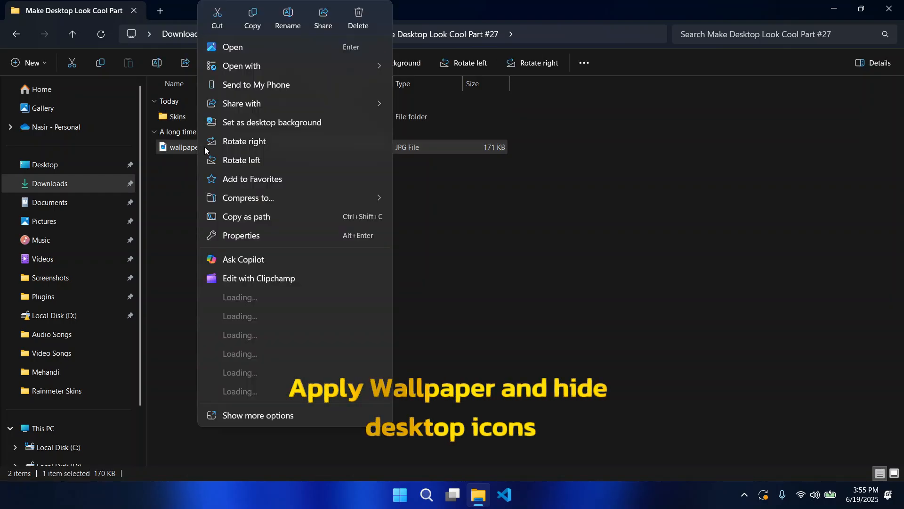
pyautogui.click(234, 122)
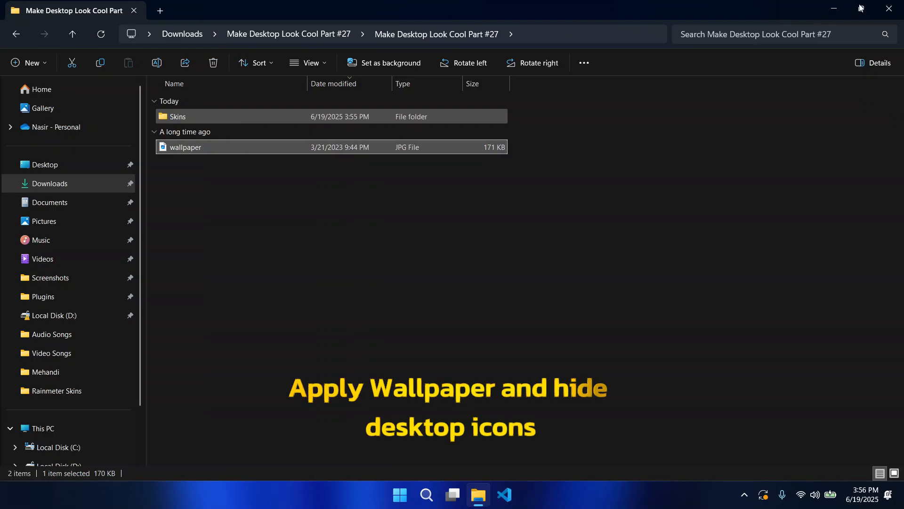
# Minimize the file window and hide all desktop icons
pyautogui.click(845, 7)
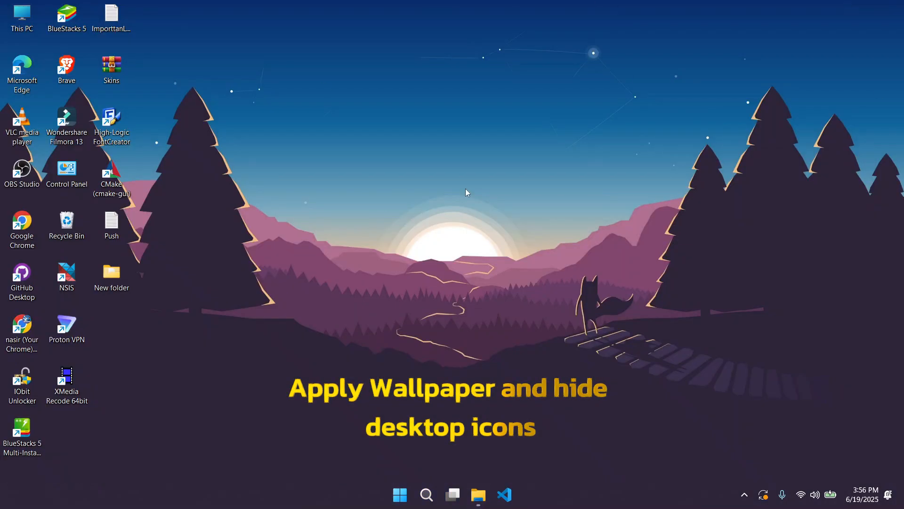
pyautogui.rightClick(404, 138)
pyautogui.moveTo(427, 149)
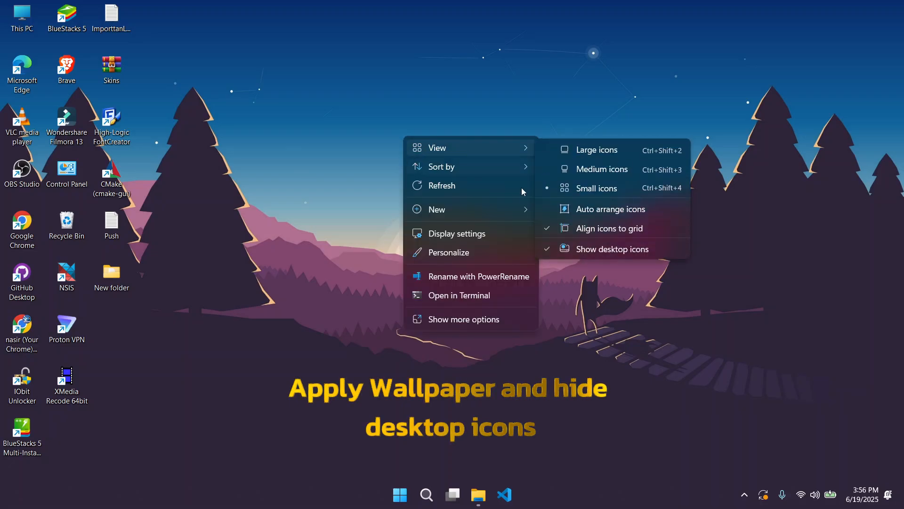
pyautogui.click(560, 248)
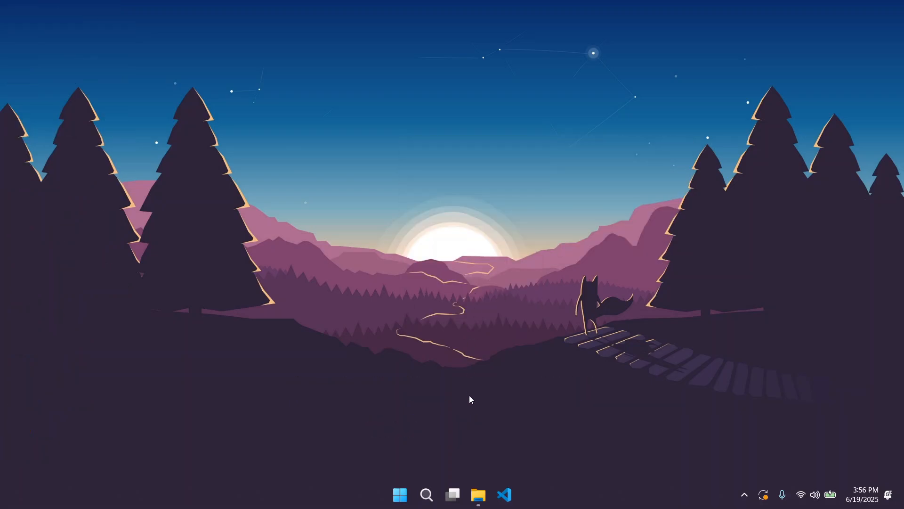
# Install Rainmeter from the Rainmeter-4.5.23 installer in Downloads with English as the installer language, and run it on finishing
pyautogui.click(478, 494)
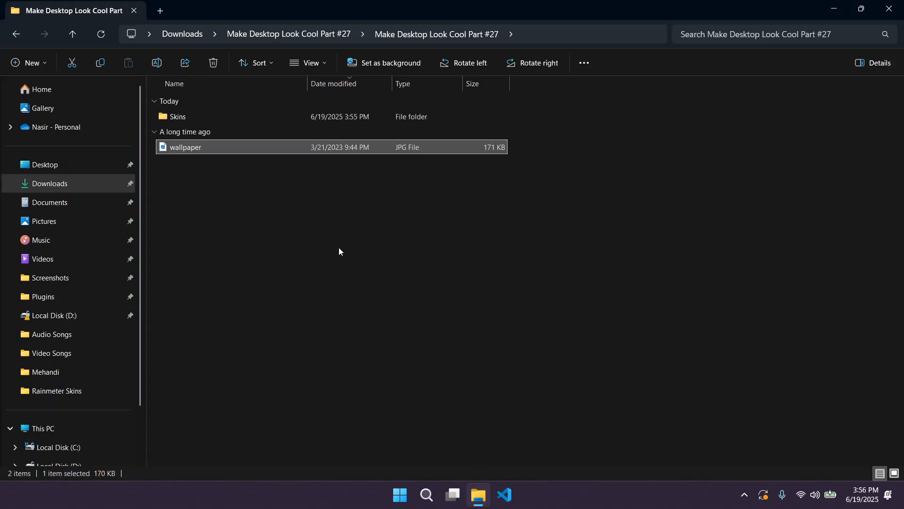
pyautogui.click(295, 208)
pyautogui.click(16, 33)
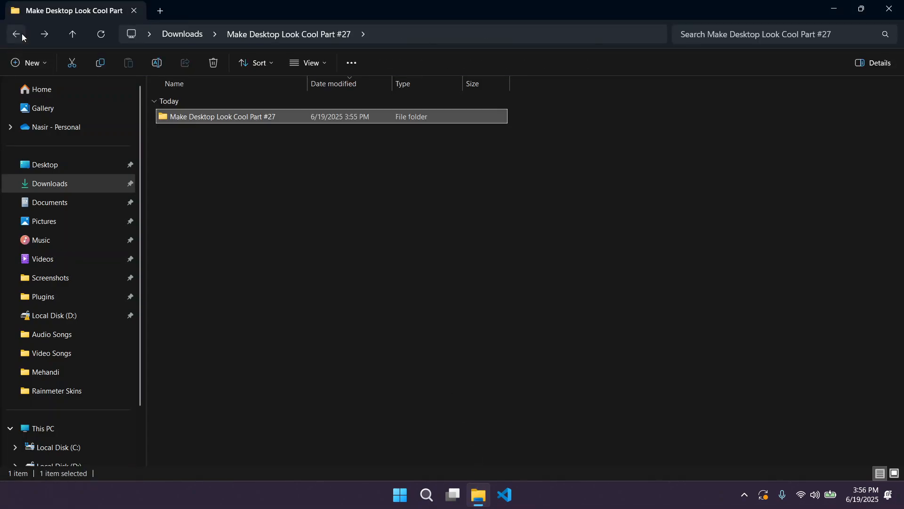
pyautogui.click(16, 34)
pyautogui.click(217, 122)
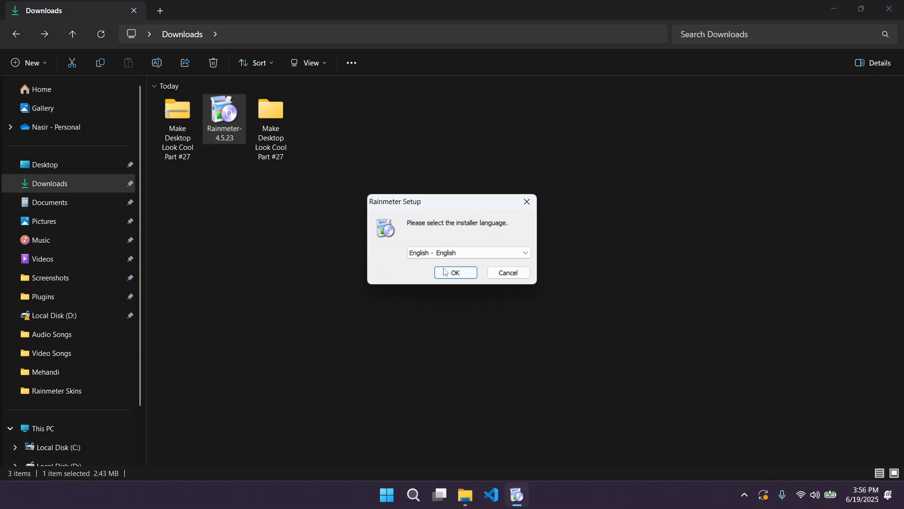
pyautogui.click(447, 270)
pyautogui.press('Return')
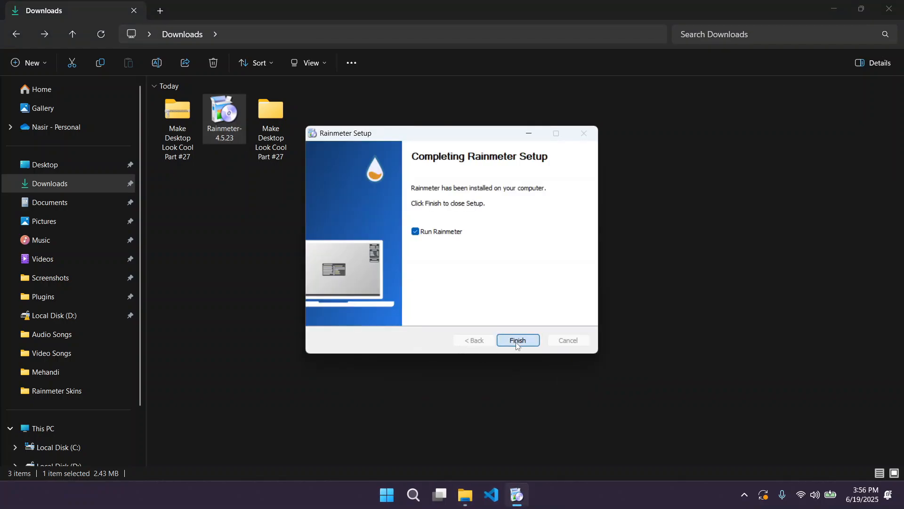
pyautogui.press('Return')
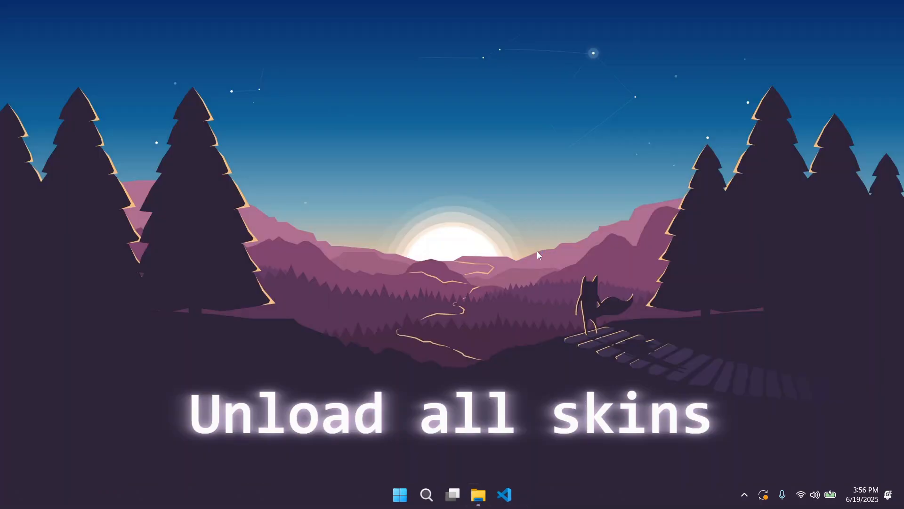
# Unload the default illustro Welcome, Disk, System and Clock skins from the desktop
pyautogui.rightClick(491, 241)
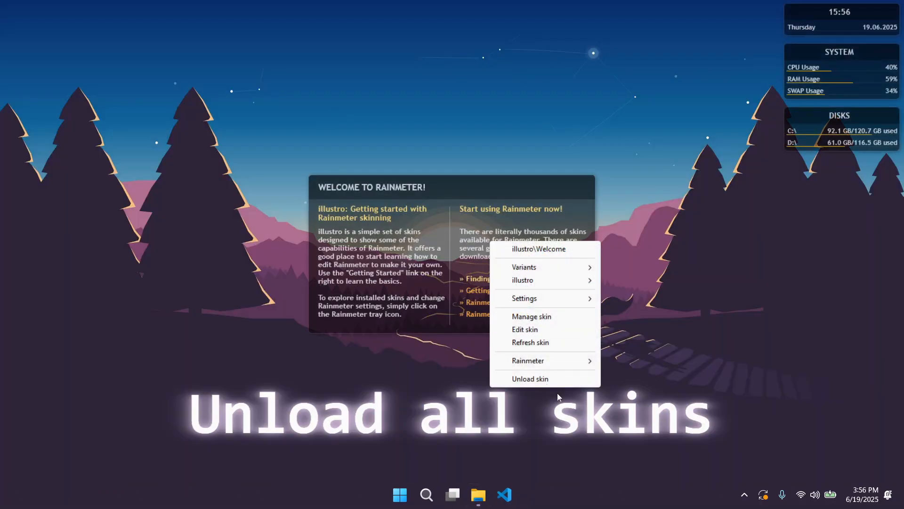
pyautogui.click(555, 379)
pyautogui.rightClick(805, 122)
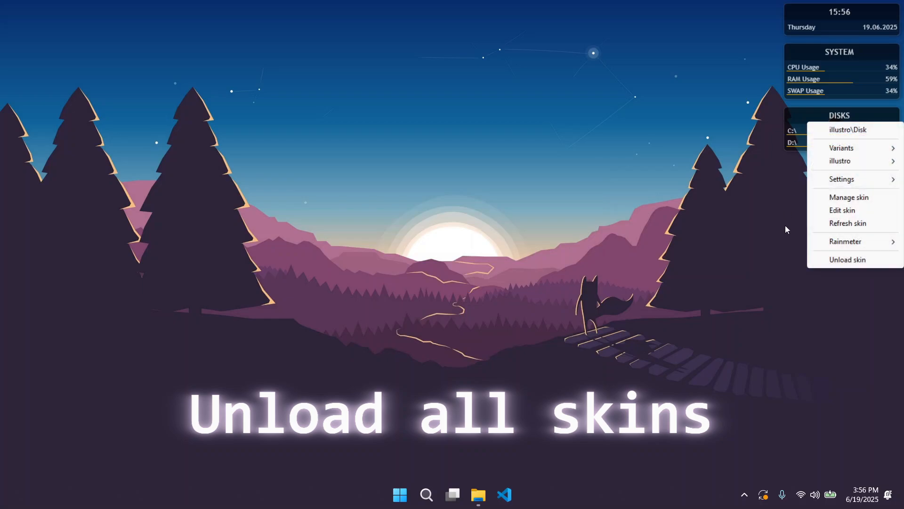
pyautogui.click(820, 259)
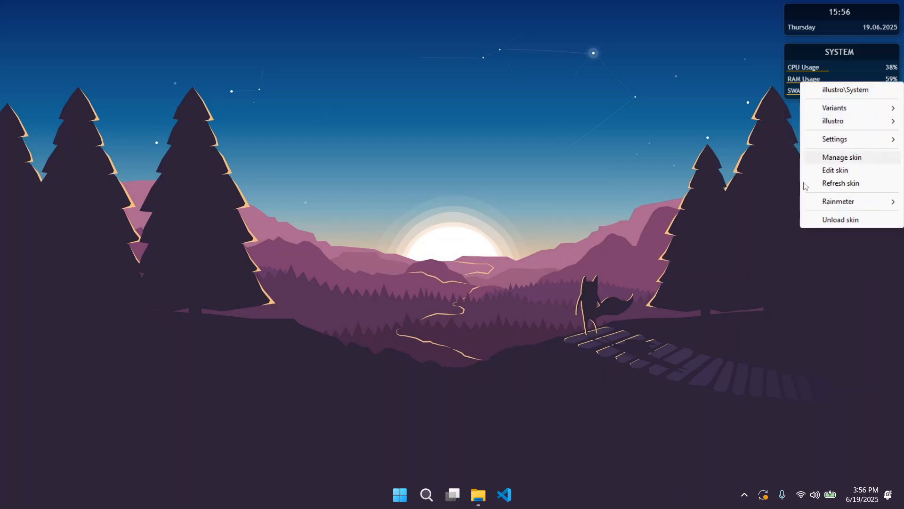
pyautogui.click(838, 220)
pyautogui.rightClick(791, 38)
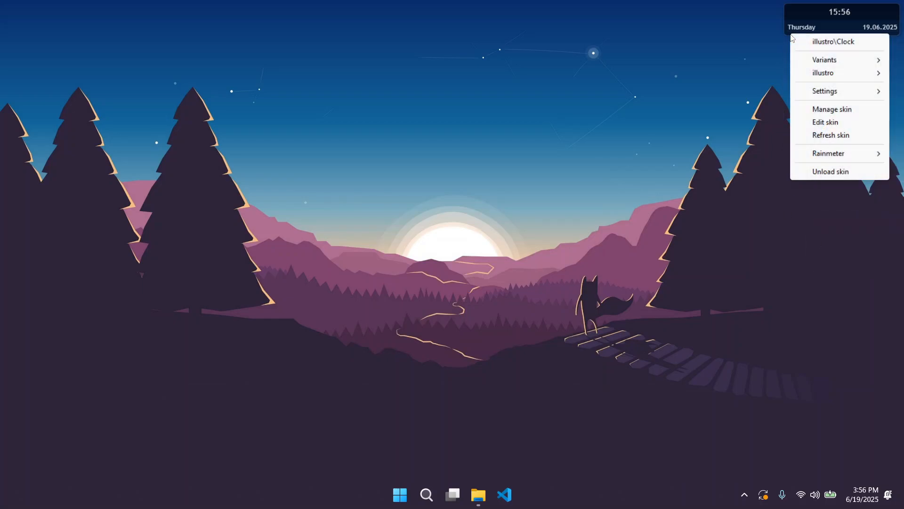
pyautogui.click(824, 173)
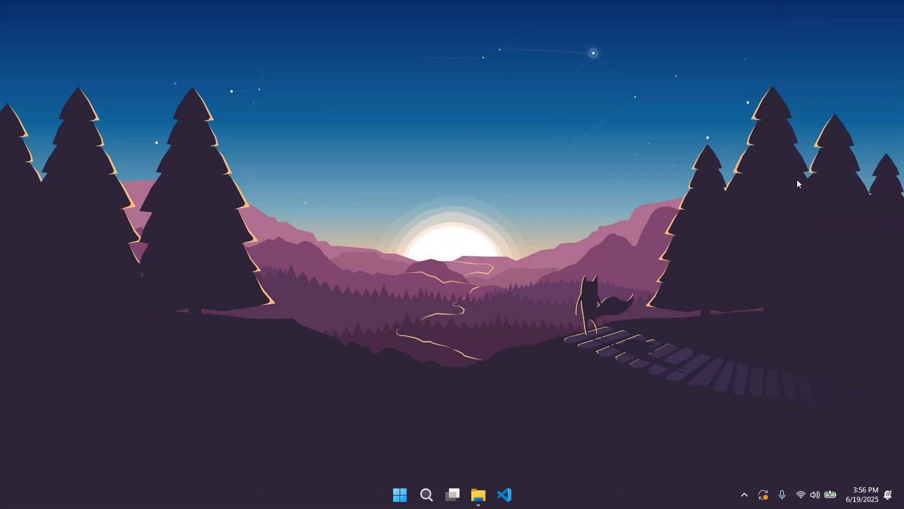
# Install the Mond skin package from the extracted theme's Skins folder without applying its included layout
pyautogui.click(478, 494)
pyautogui.doubleClick(276, 130)
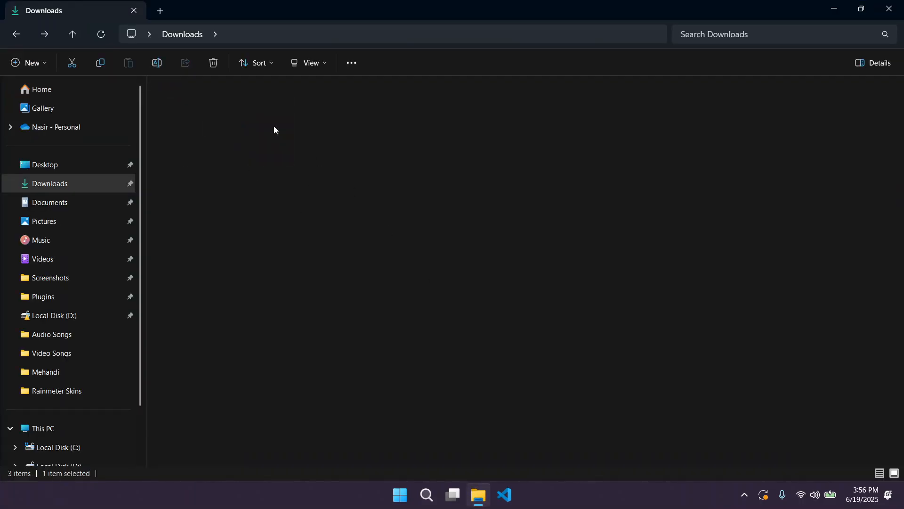
pyautogui.doubleClick(179, 116)
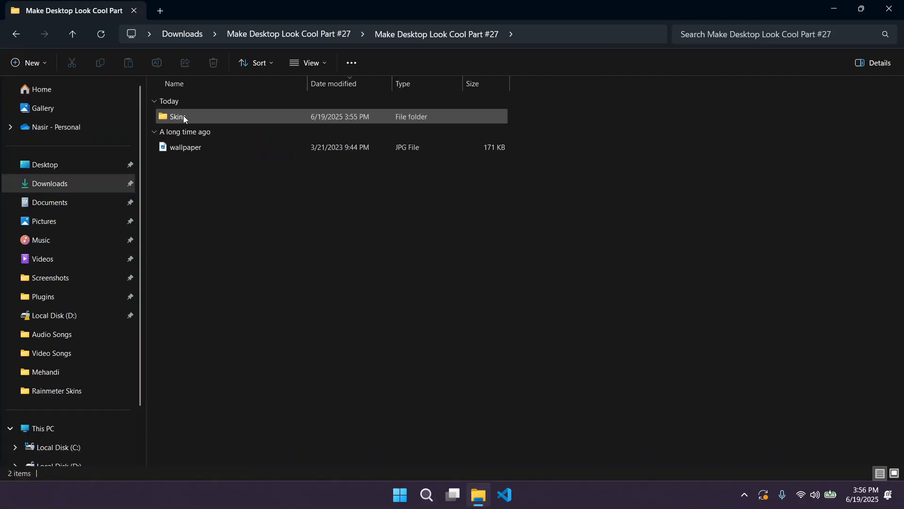
pyautogui.doubleClick(184, 118)
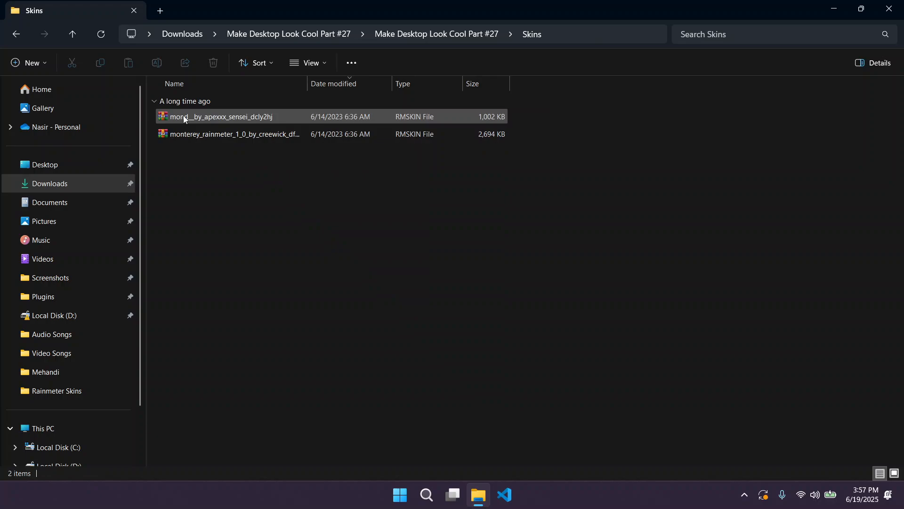
pyautogui.doubleClick(203, 118)
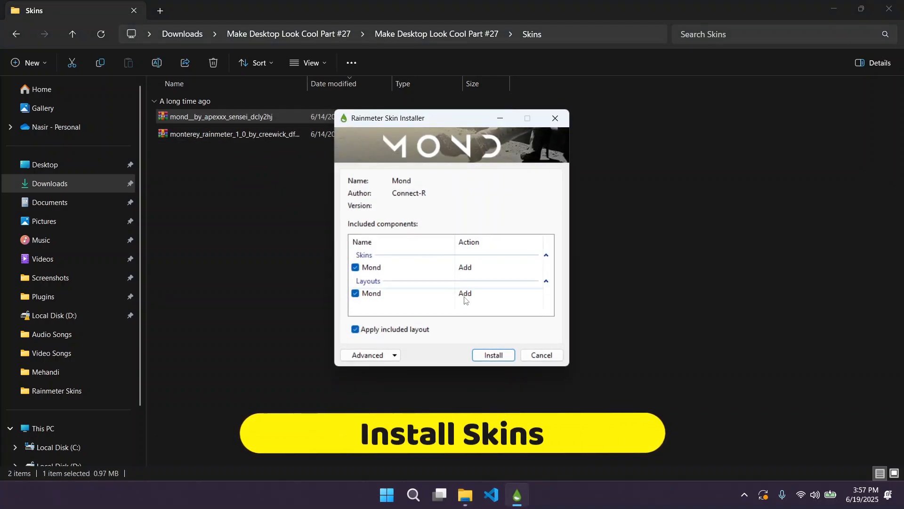
pyautogui.click(354, 330)
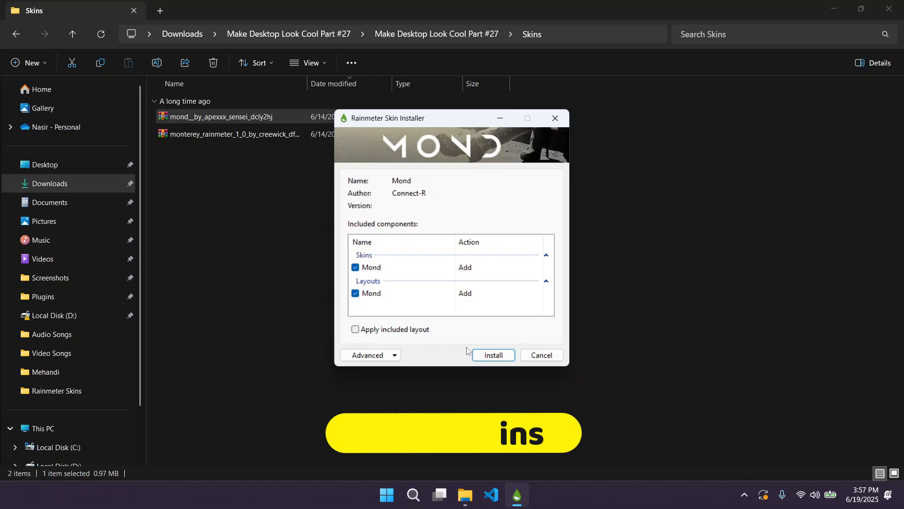
pyautogui.click(490, 356)
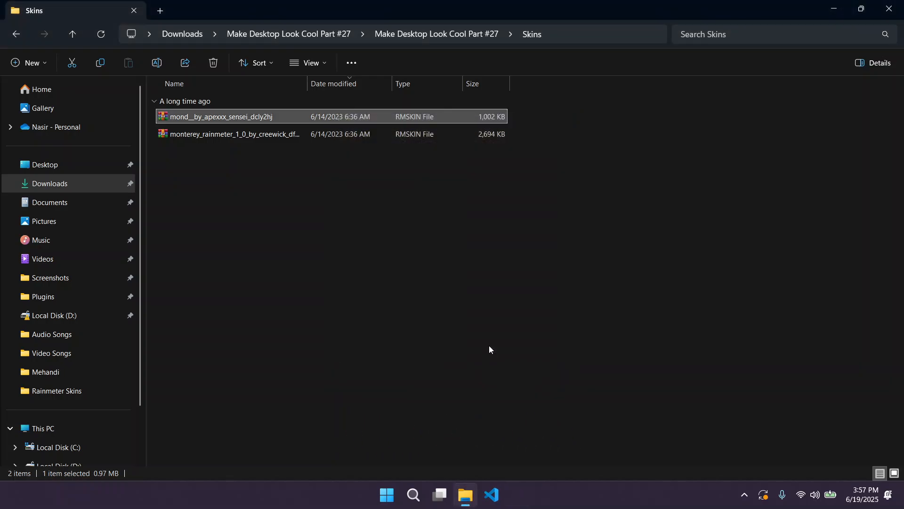
# Install the Monterey Rainmeter 1.0 skin package without loading its included skins
pyautogui.doubleClick(227, 135)
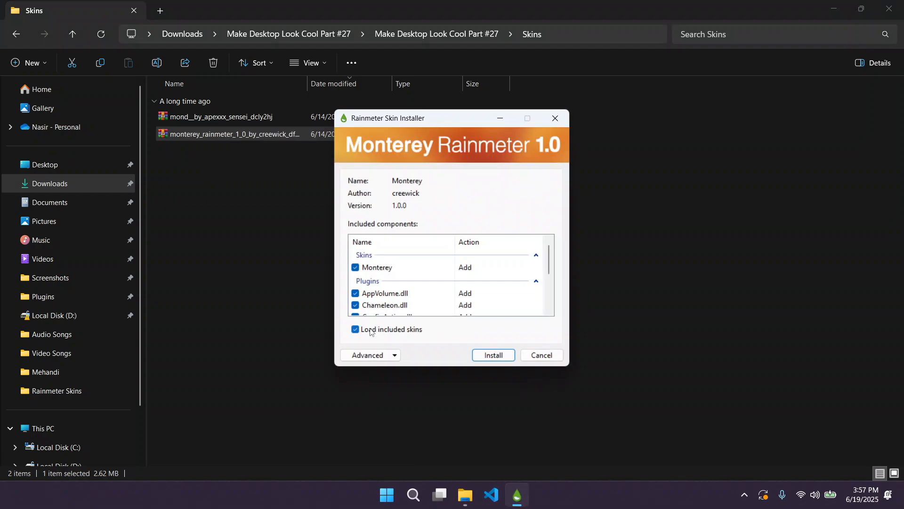
pyautogui.click(357, 329)
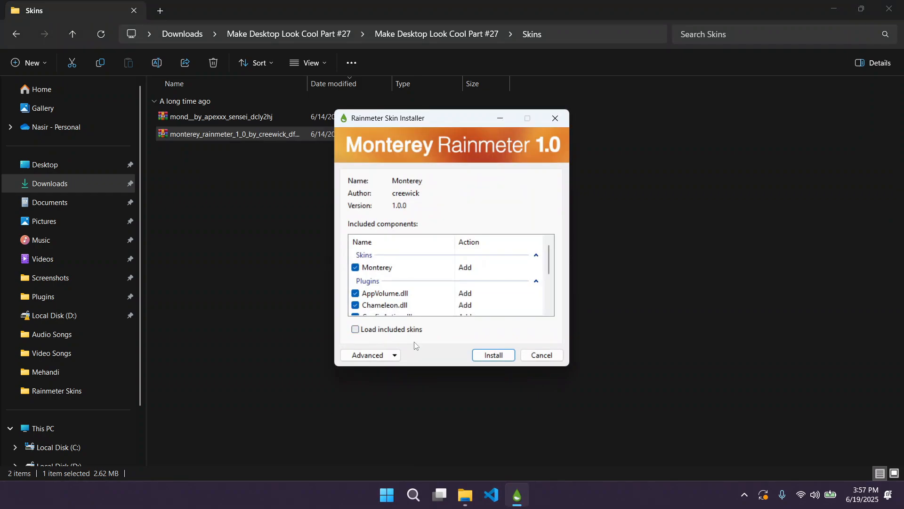
pyautogui.click(485, 354)
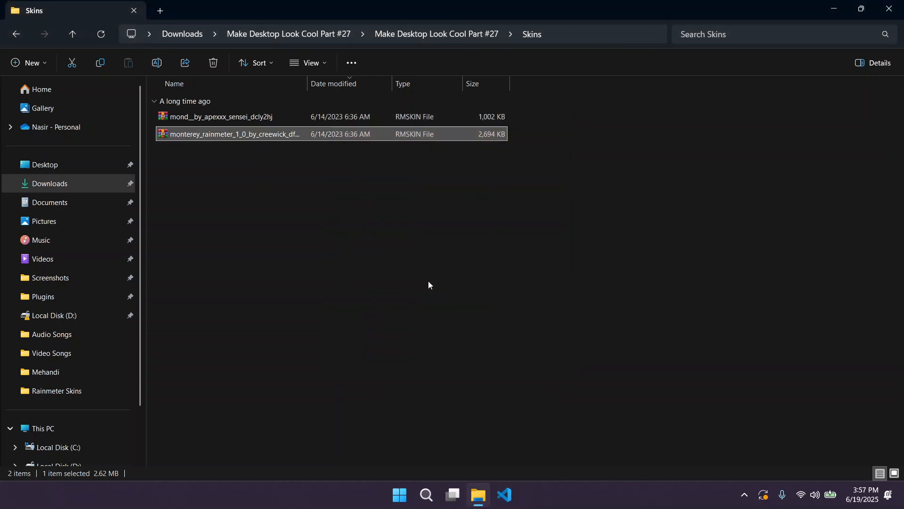
# Clear the file window out of the way, open the Rainmeter manager, and load Clock.ini from the Mond skin's Clock folder
pyautogui.click(836, 8)
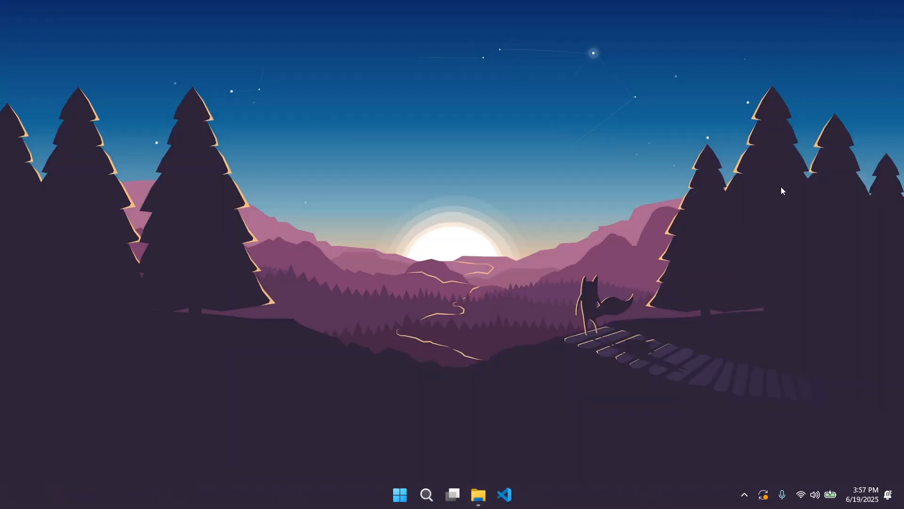
pyautogui.click(744, 494)
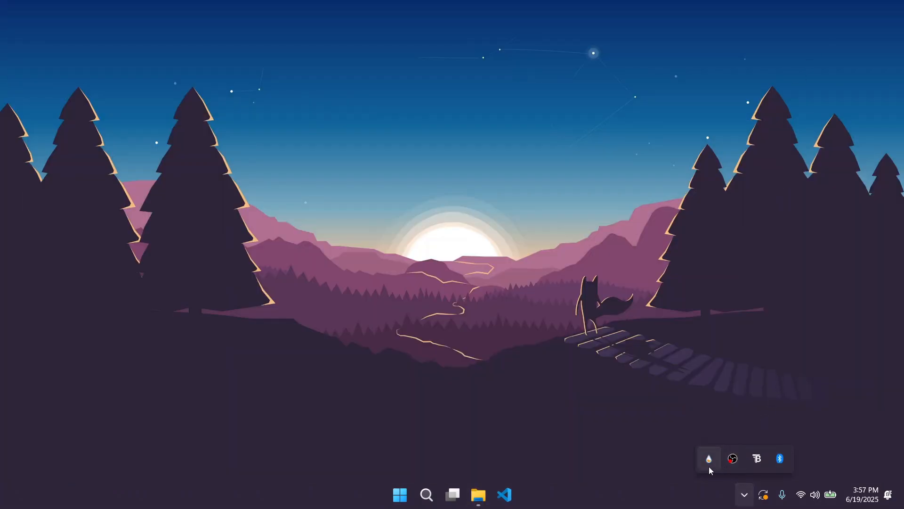
pyautogui.click(709, 464)
pyautogui.click(743, 498)
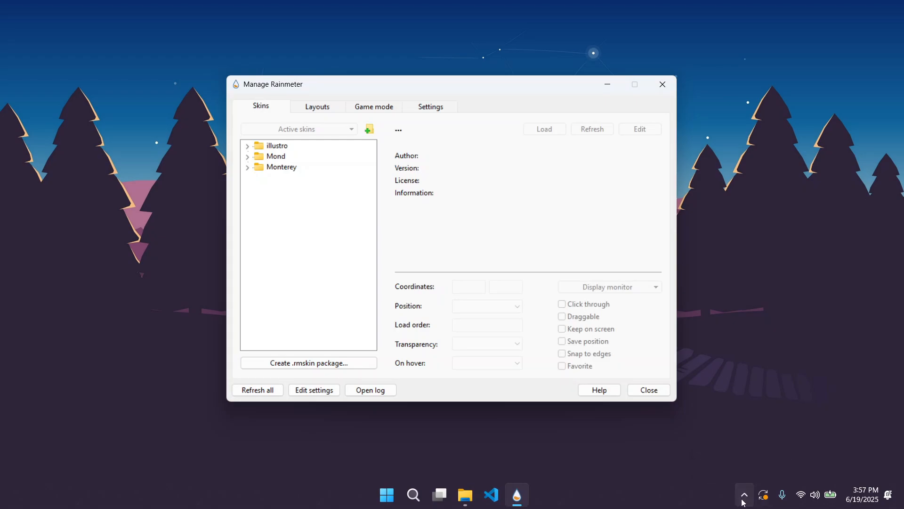
pyautogui.click(248, 157)
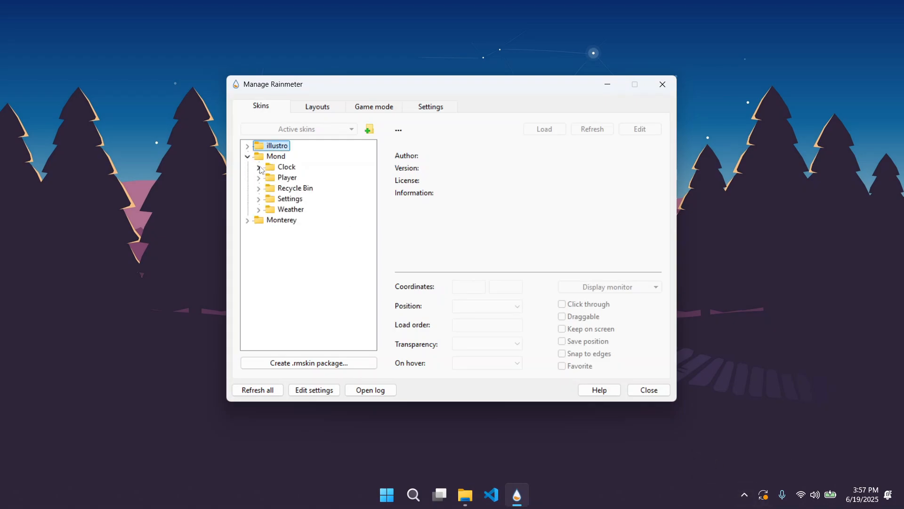
pyautogui.click(258, 167)
pyautogui.click(301, 178)
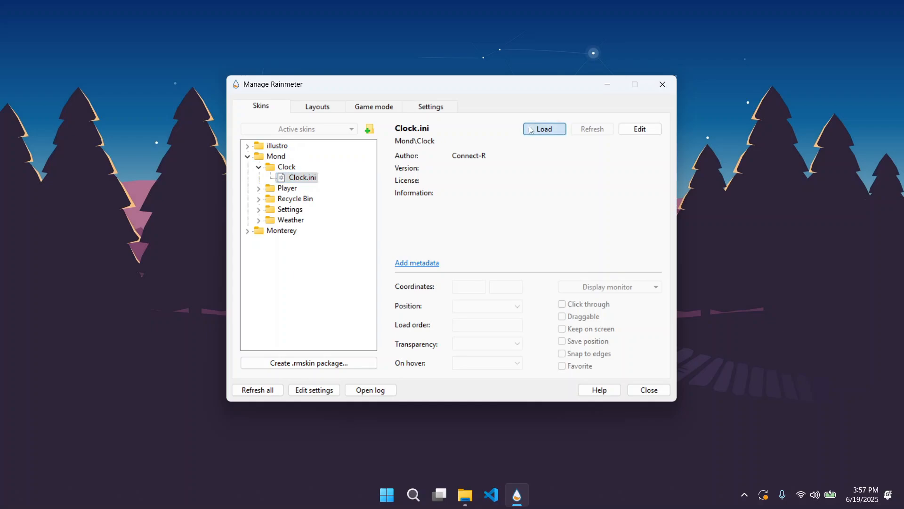
pyautogui.click(530, 129)
# Place the Mond clock skin centered above the wallpaper's sun, at about 406, 151
pyautogui.moveTo(483, 86); pyautogui.dragTo(792, 287)
pyautogui.moveTo(196, 36); pyautogui.dragTo(442, 114)
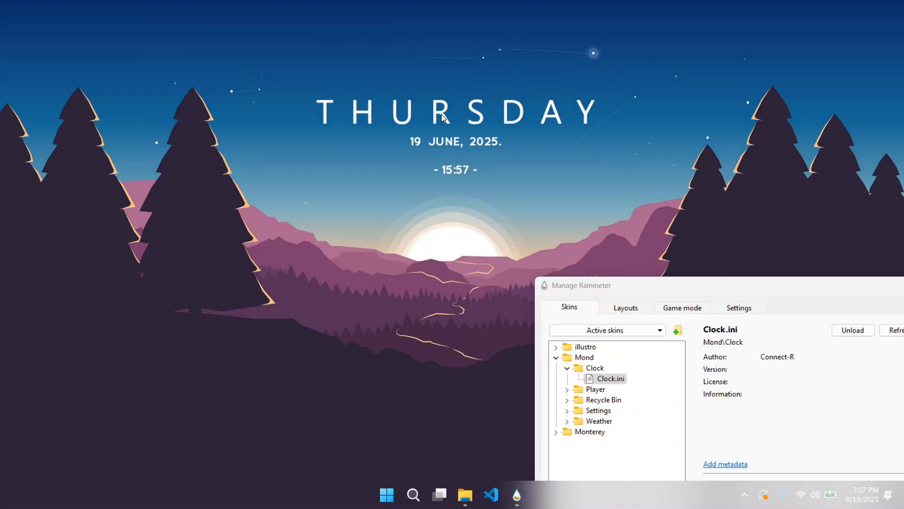
pyautogui.moveTo(442, 114); pyautogui.dragTo(436, 115)
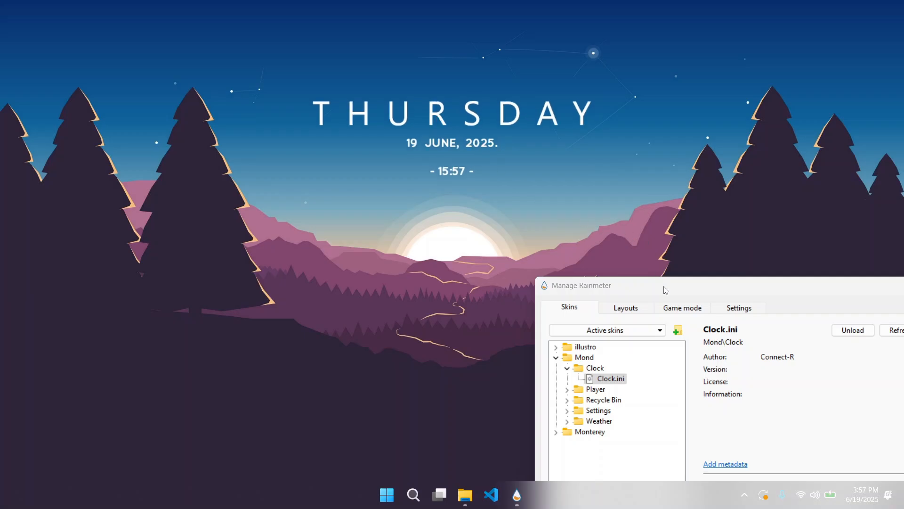
# Load Mond's Recycle Bin.ini and place the skin in the desktop's lower-right corner above the taskbar clock, at about 1287, 762
pyautogui.moveTo(665, 290); pyautogui.dragTo(532, 115)
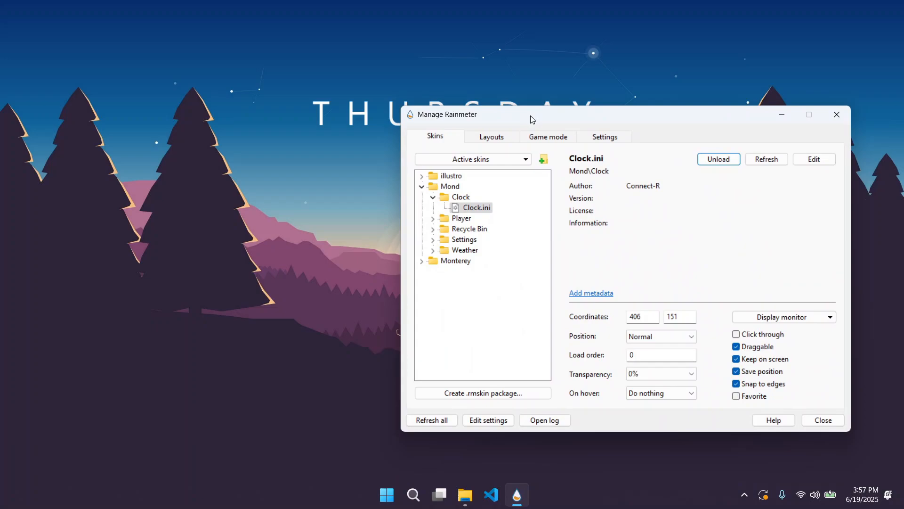
pyautogui.click(433, 197)
pyautogui.click(433, 219)
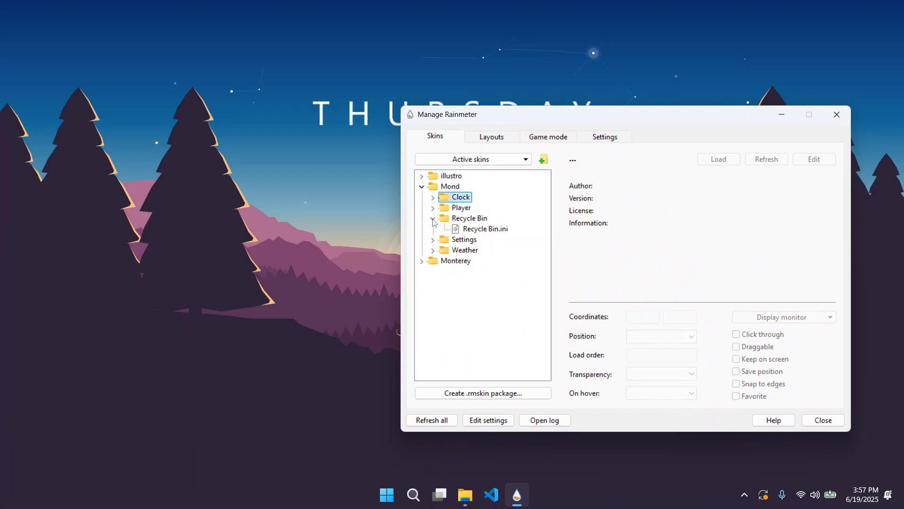
pyautogui.click(478, 229)
pyautogui.click(711, 159)
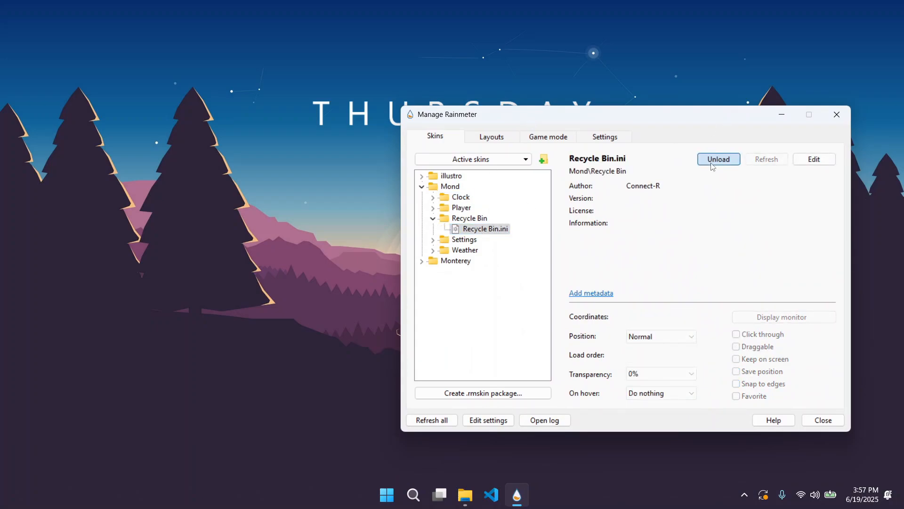
pyautogui.moveTo(116, 19); pyautogui.dragTo(871, 463)
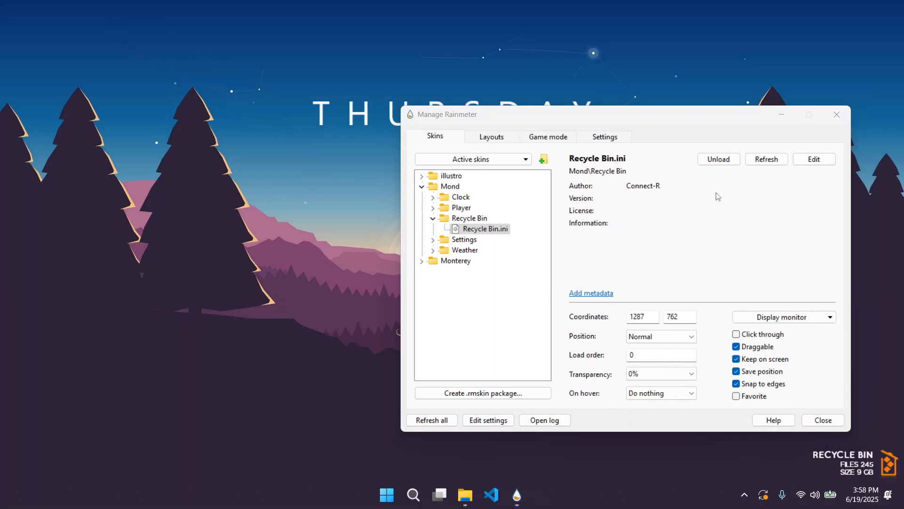
# Load the Settings.ini skin of Monterey
pyautogui.moveTo(588, 121); pyautogui.dragTo(409, 109)
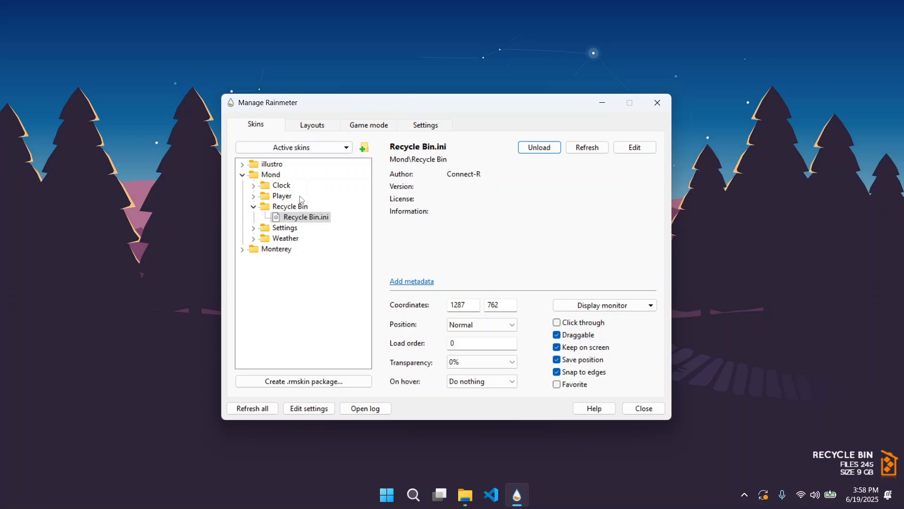
pyautogui.click(253, 207)
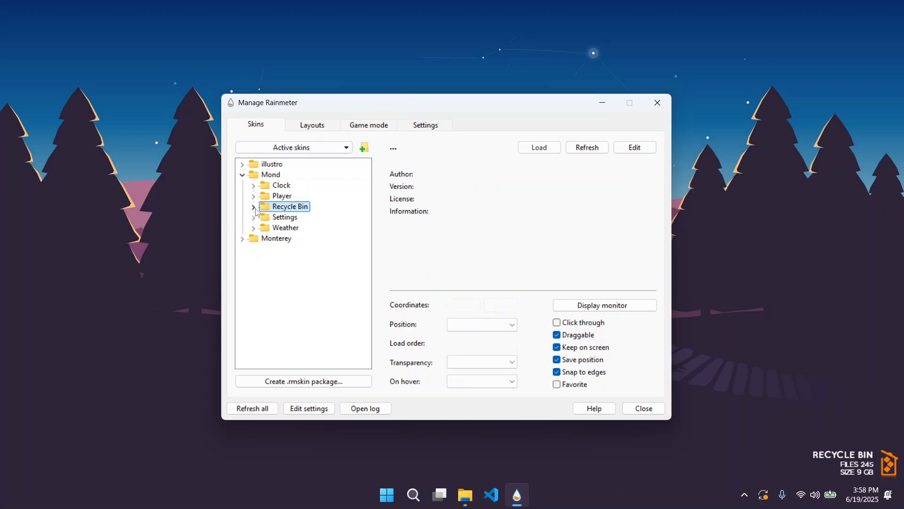
pyautogui.click(242, 239)
pyautogui.click(304, 273)
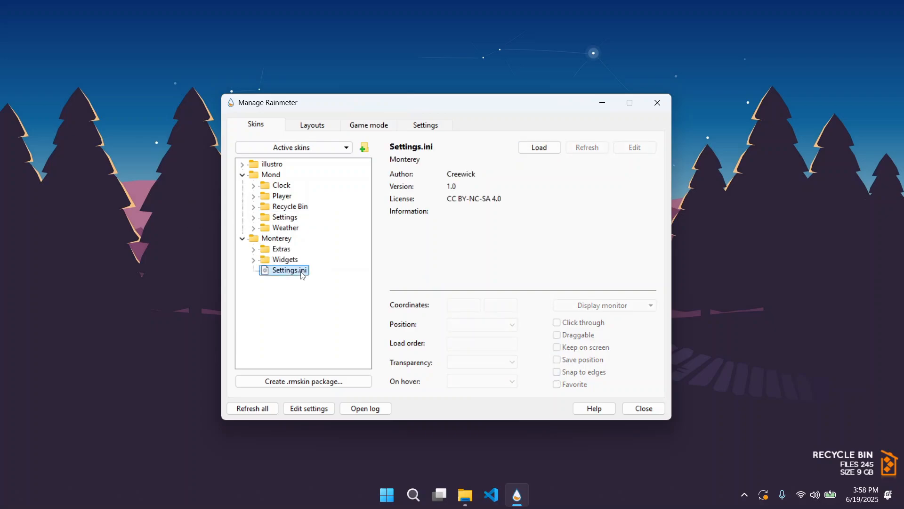
pyautogui.click(527, 151)
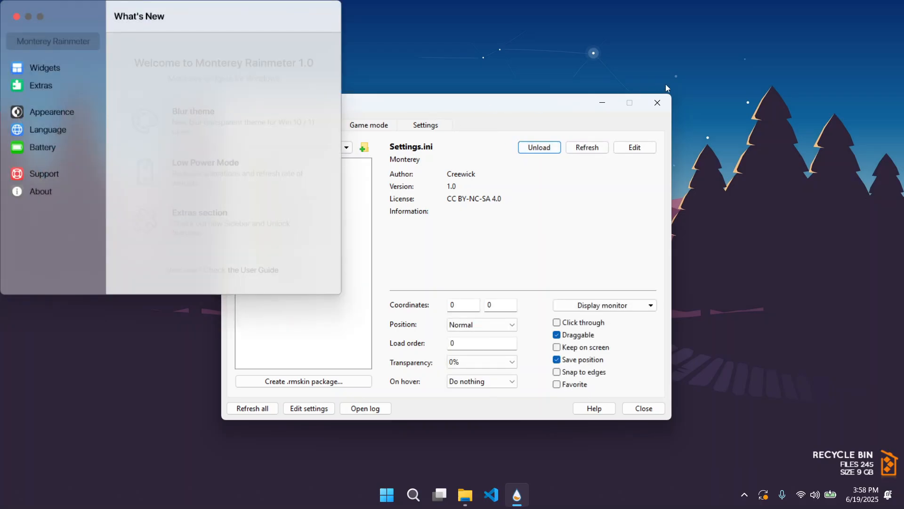
# Enable the Music widget in the Monterey settings and dismiss its What's New introduction
pyautogui.moveTo(532, 112); pyautogui.dragTo(903, 98)
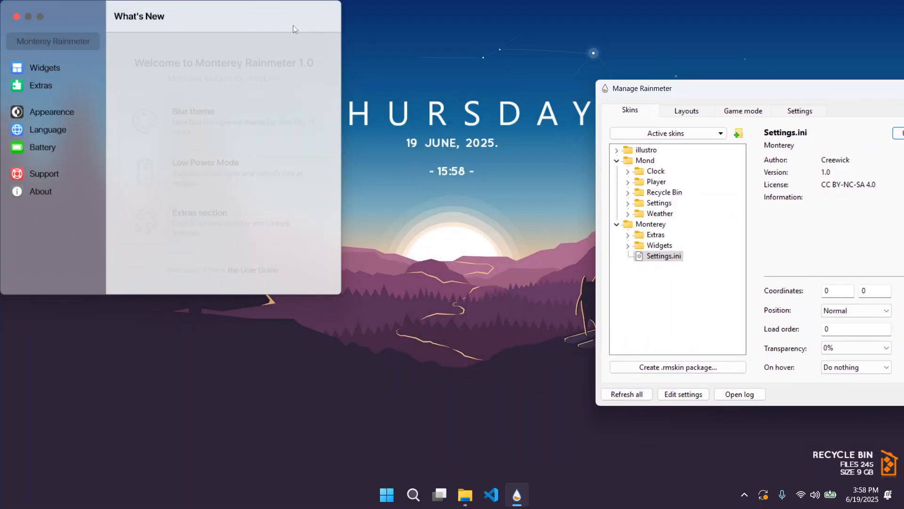
pyautogui.moveTo(293, 24); pyautogui.dragTo(581, 41)
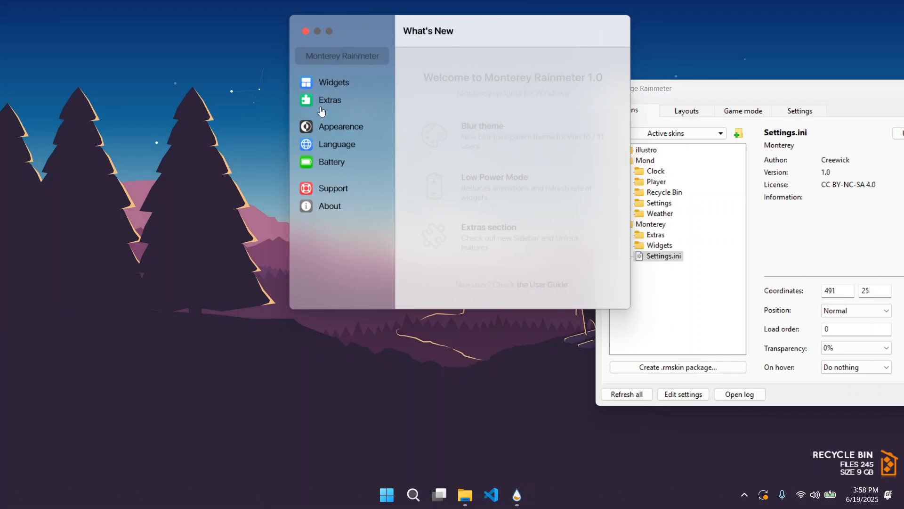
pyautogui.click(332, 85)
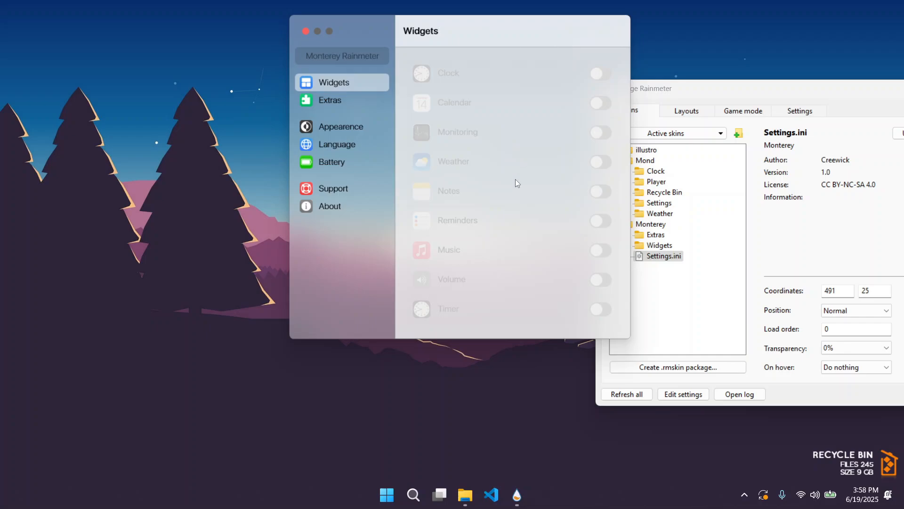
pyautogui.click(599, 251)
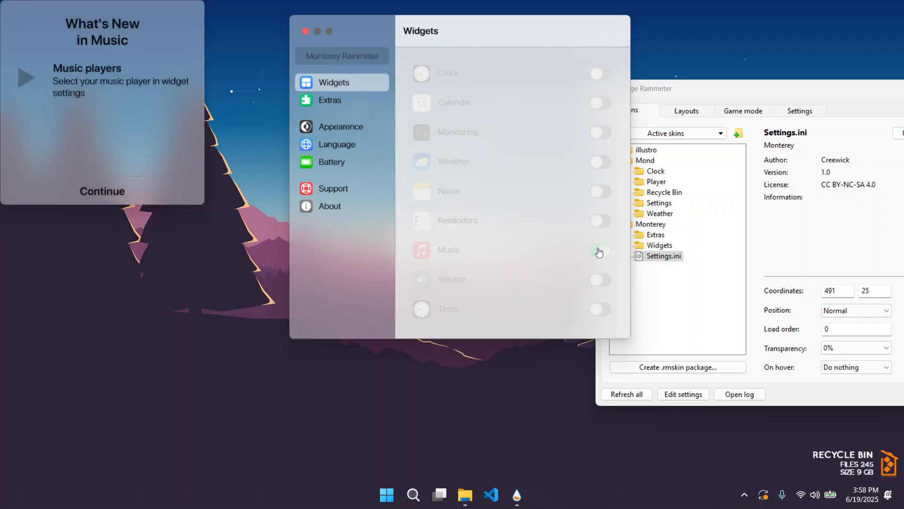
pyautogui.click(108, 190)
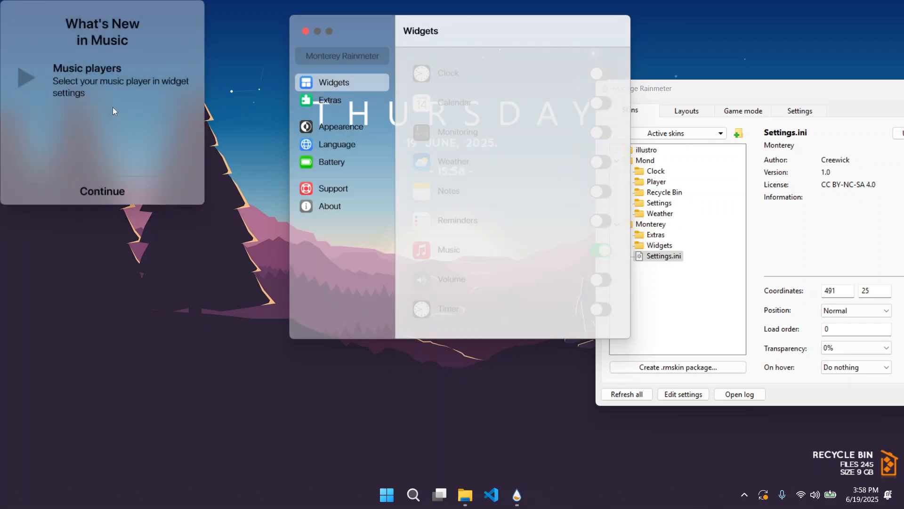
# Switch the Music widget to the Wide layout and place it near the bottom center of the desktop
pyautogui.rightClick(65, 56)
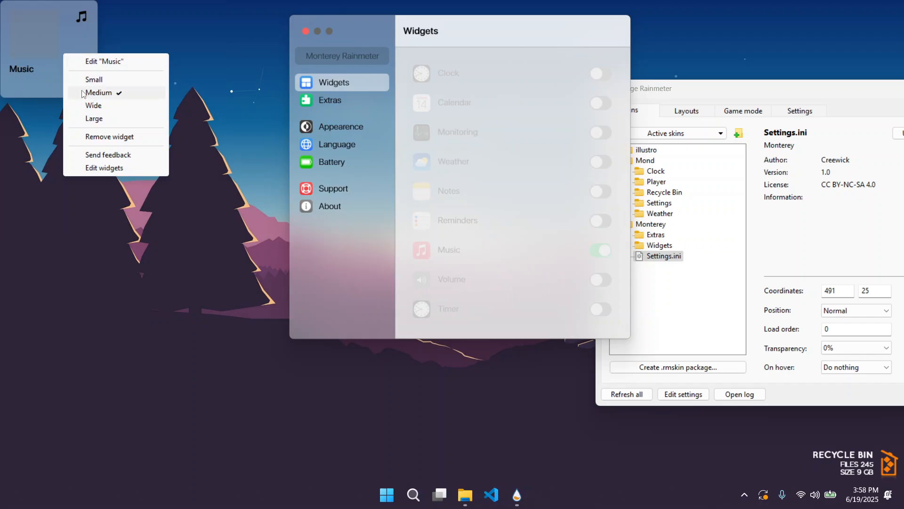
pyautogui.click(87, 104)
pyautogui.moveTo(105, 33); pyautogui.dragTo(447, 395)
# Set the Monterey widget size to 60 in the Appearence settings
pyautogui.moveTo(484, 19); pyautogui.dragTo(294, 4)
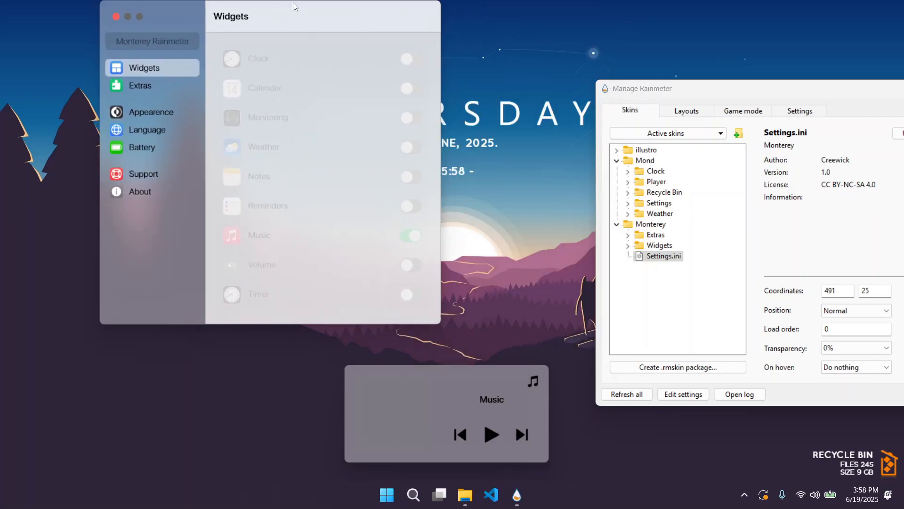
pyautogui.click(149, 113)
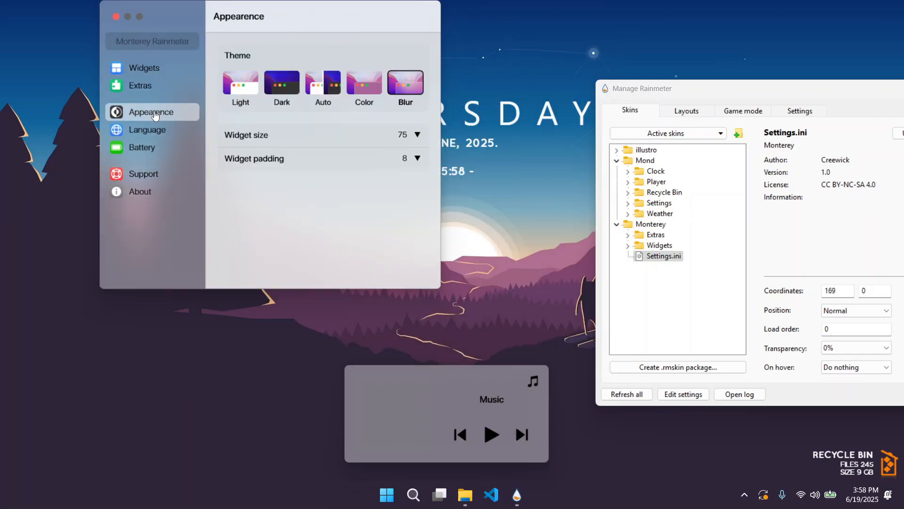
pyautogui.click(420, 136)
pyautogui.press('BackSpace')
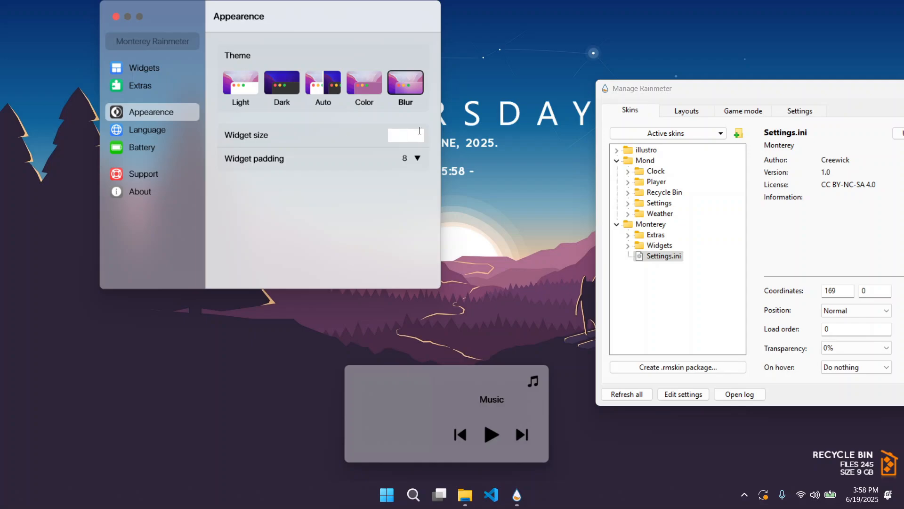
pyautogui.write('60')
pyautogui.press('Return')
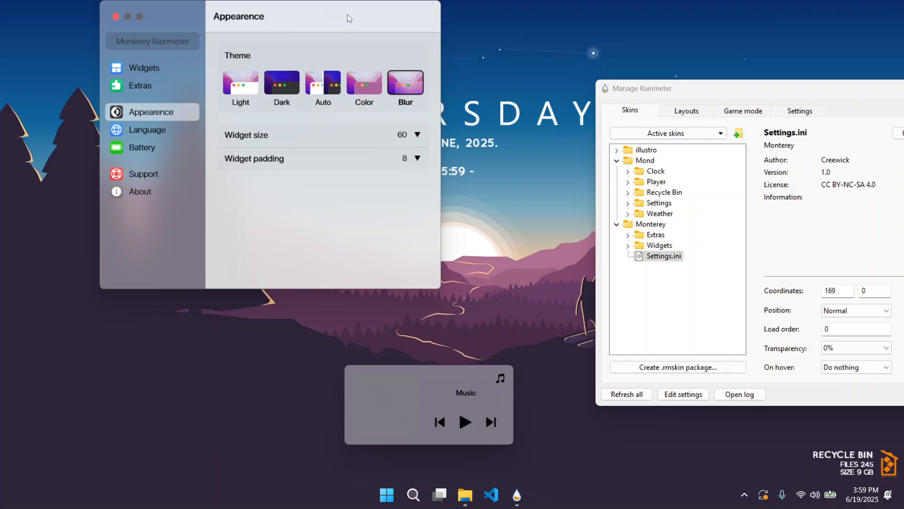
# Center the resized Music widget just above the taskbar and close the Monterey settings
pyautogui.moveTo(346, 18); pyautogui.dragTo(281, 143)
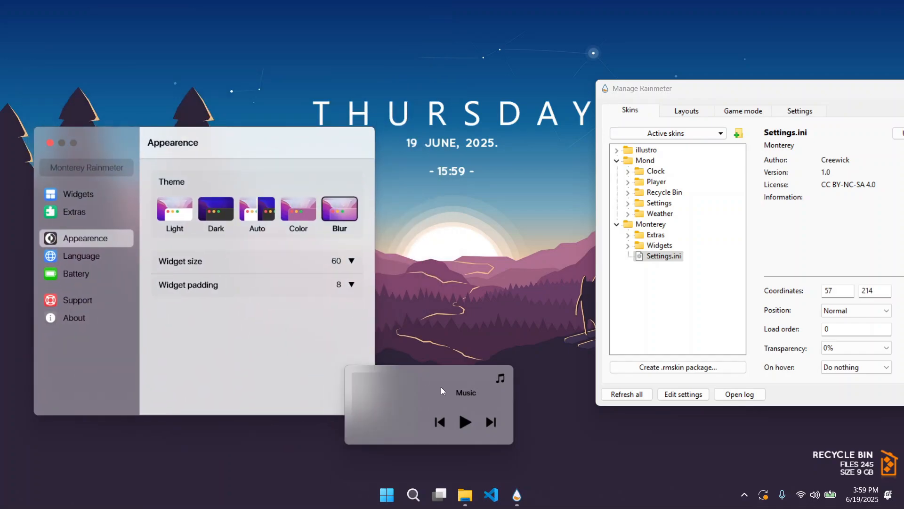
pyautogui.moveTo(441, 389); pyautogui.dragTo(454, 404)
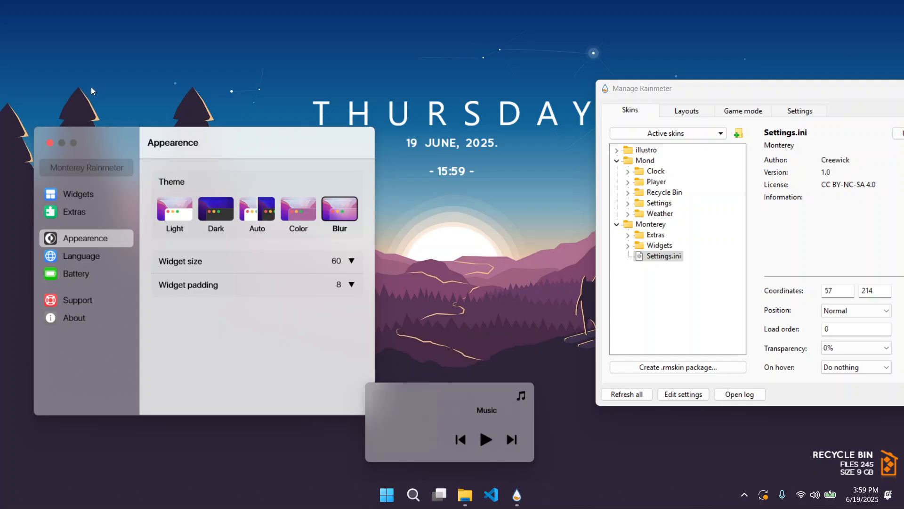
pyautogui.click(50, 143)
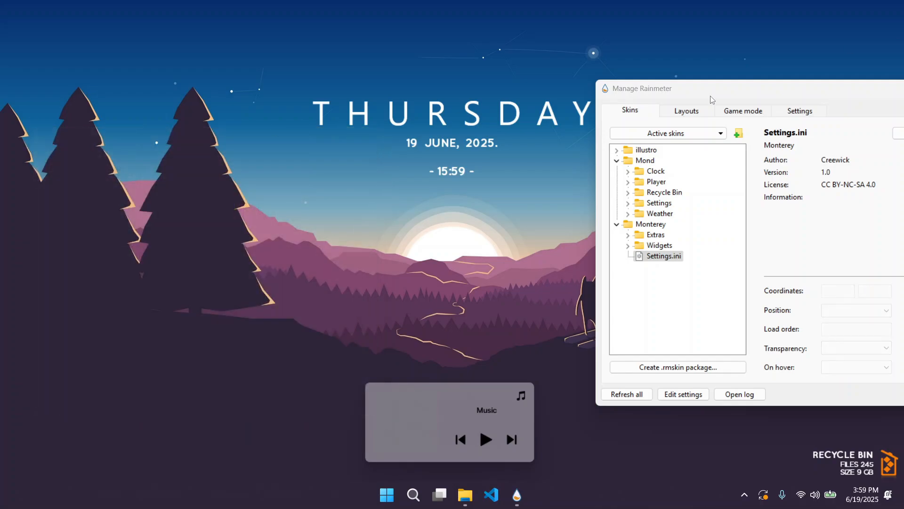
# Fine-tune the Recycle Bin skin's position in the desktop corner and minimize the Rainmeter manager
pyautogui.moveTo(822, 102); pyautogui.dragTo(346, 96)
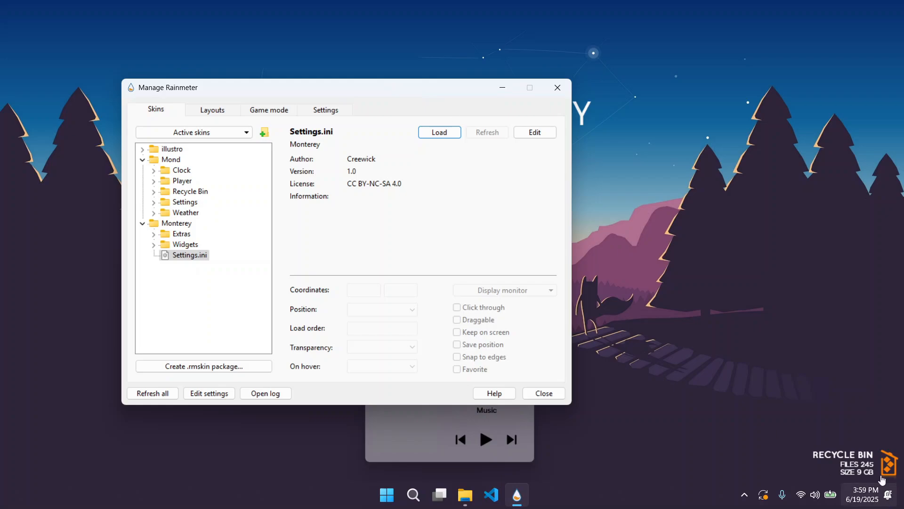
pyautogui.click(874, 461)
pyautogui.moveTo(863, 465)
pyautogui.mouseDown()
pyautogui.moveTo(863, 428)
pyautogui.moveTo(866, 465)
pyautogui.mouseUp()
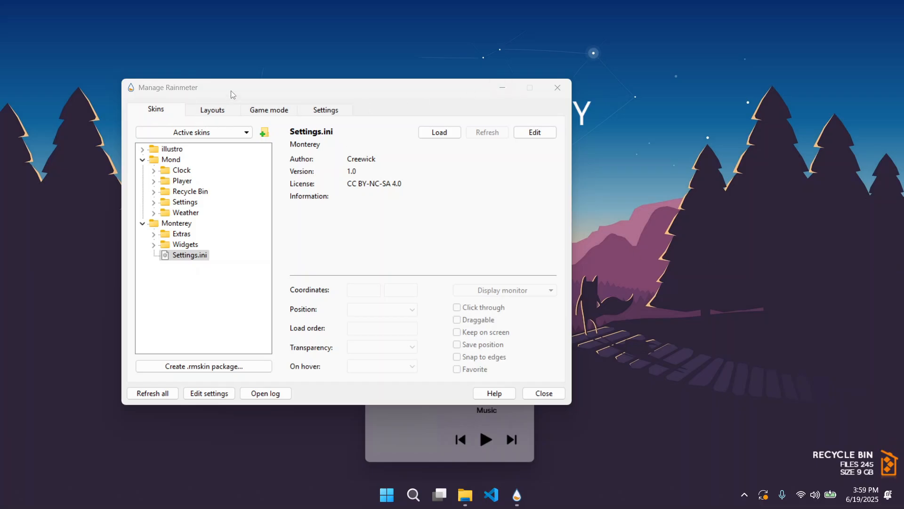
pyautogui.moveTo(231, 93); pyautogui.dragTo(361, 232)
pyautogui.click(631, 228)
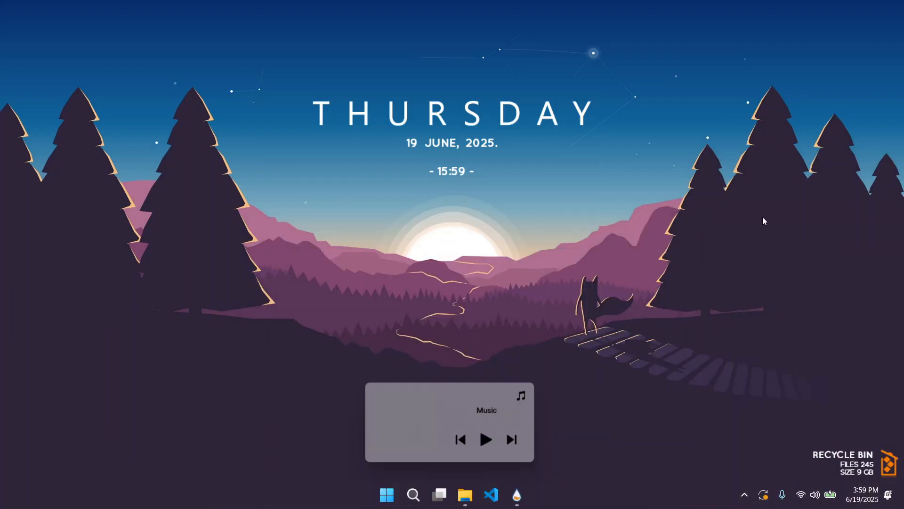
# Reopen the Rainmeter manager and turn off Draggable for the active Mond Clock.ini skin
pyautogui.click(517, 494)
pyautogui.moveTo(506, 232); pyautogui.dragTo(608, 45)
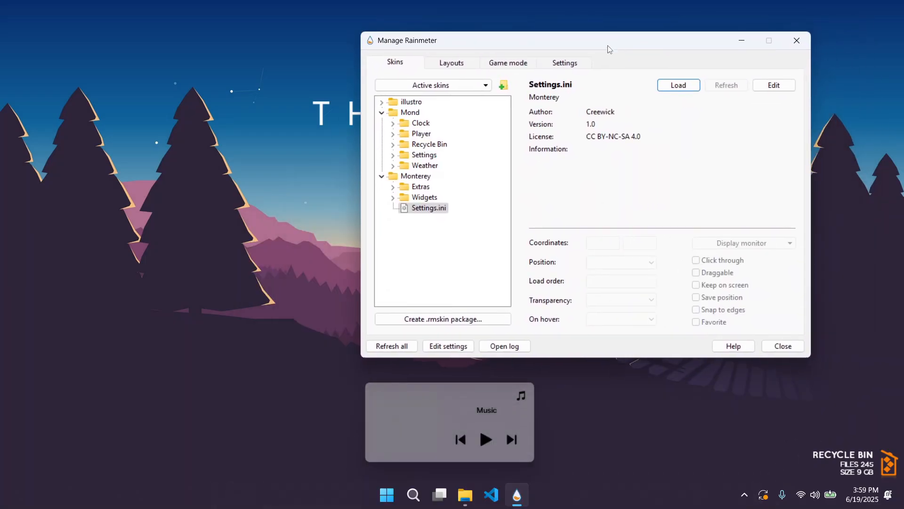
pyautogui.click(407, 87)
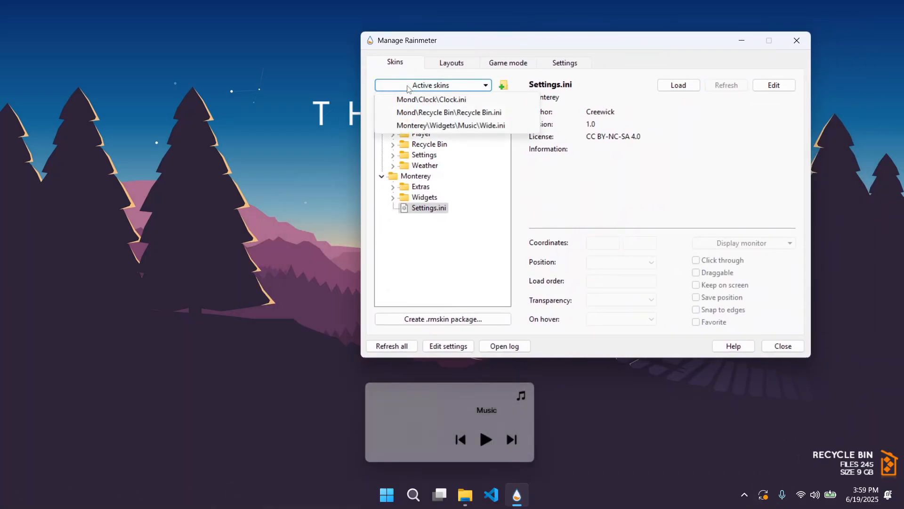
pyautogui.click(410, 99)
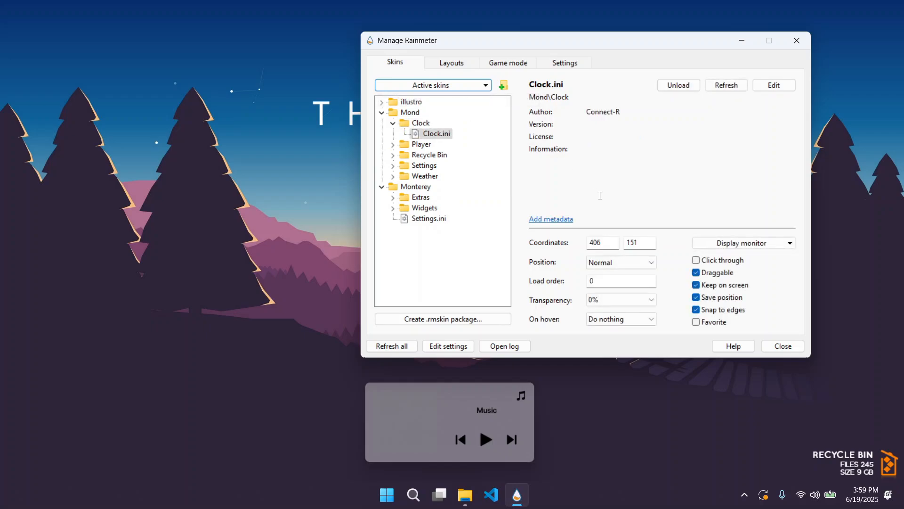
pyautogui.click(696, 273)
# Turn off Draggable for the active Recycle Bin.ini and Monterey Music Wide.ini skins, and close the Rainmeter manager
pyautogui.click(428, 86)
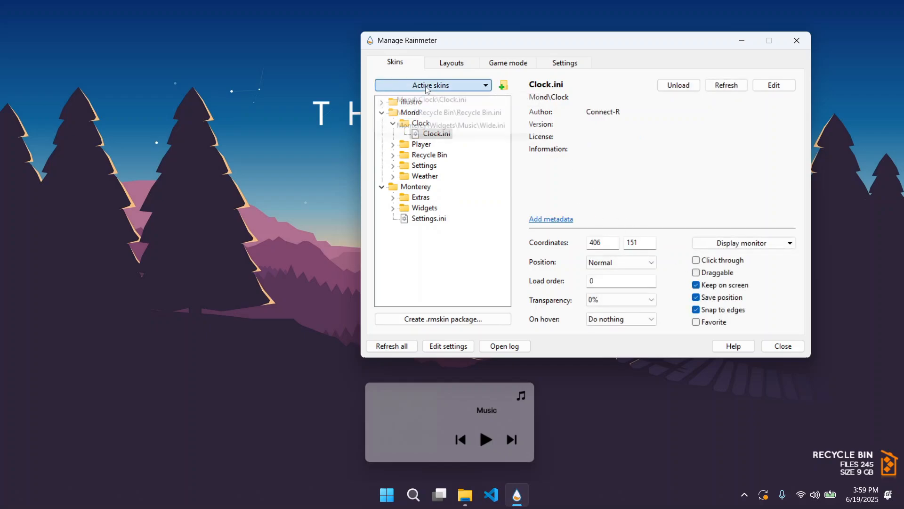
pyautogui.click(437, 113)
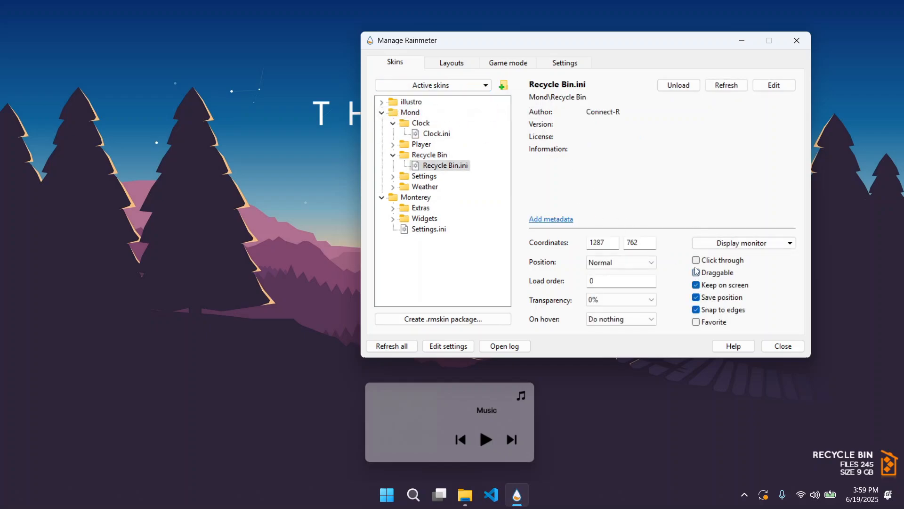
pyautogui.click(404, 86)
pyautogui.click(433, 122)
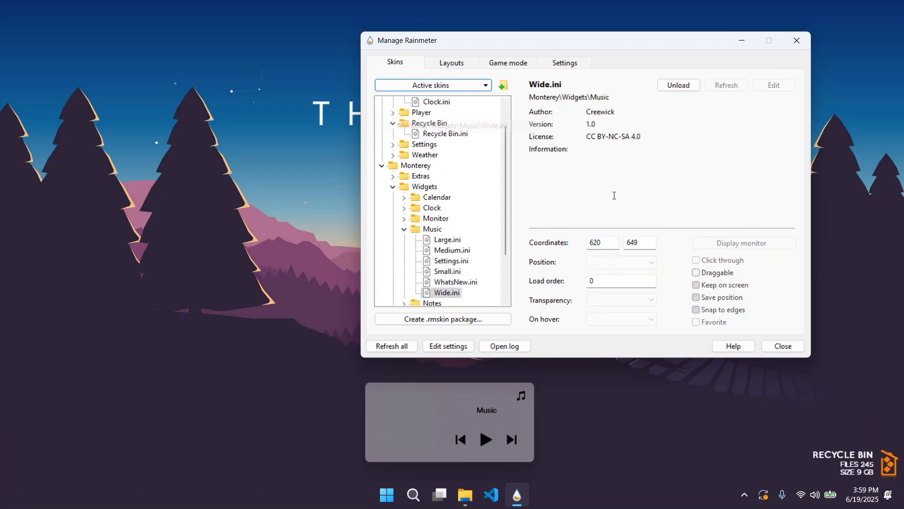
pyautogui.click(698, 275)
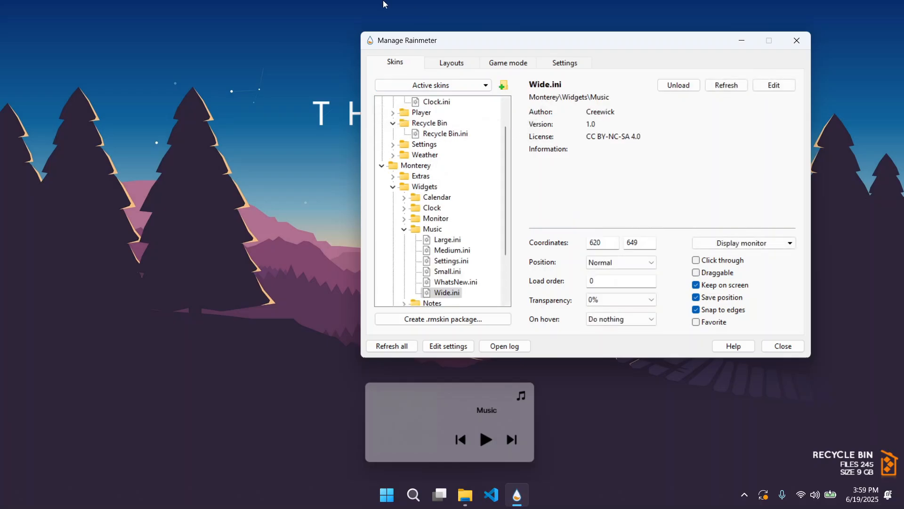
pyautogui.click(783, 346)
# Open the Music widget's own settings, choose Default as the Player, and save
pyautogui.rightClick(514, 399)
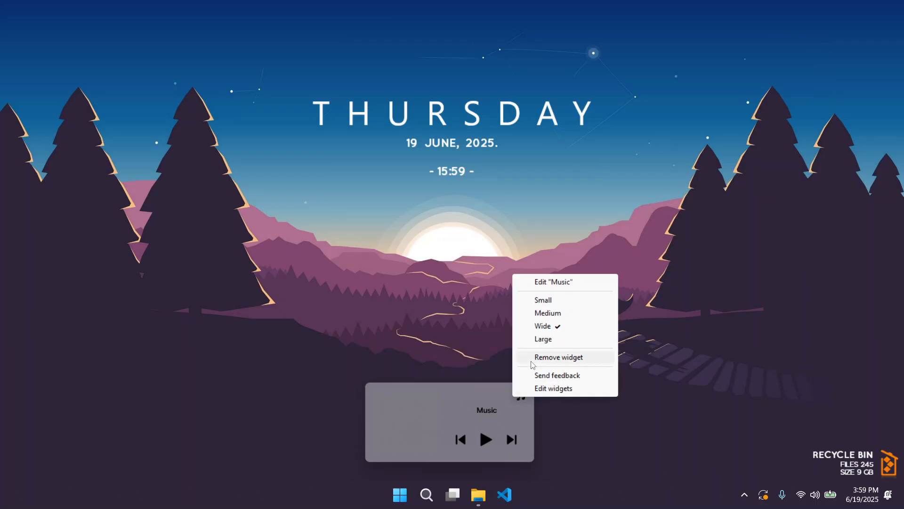
pyautogui.click(535, 282)
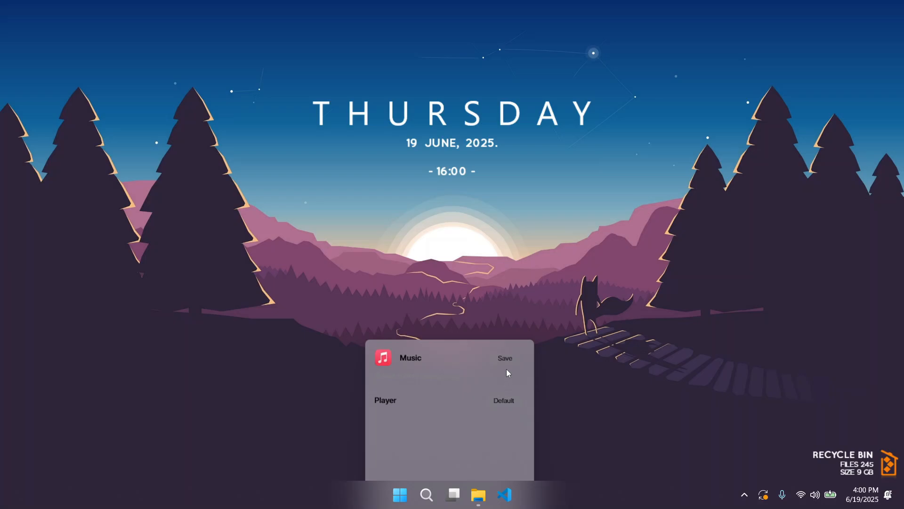
pyautogui.click(506, 399)
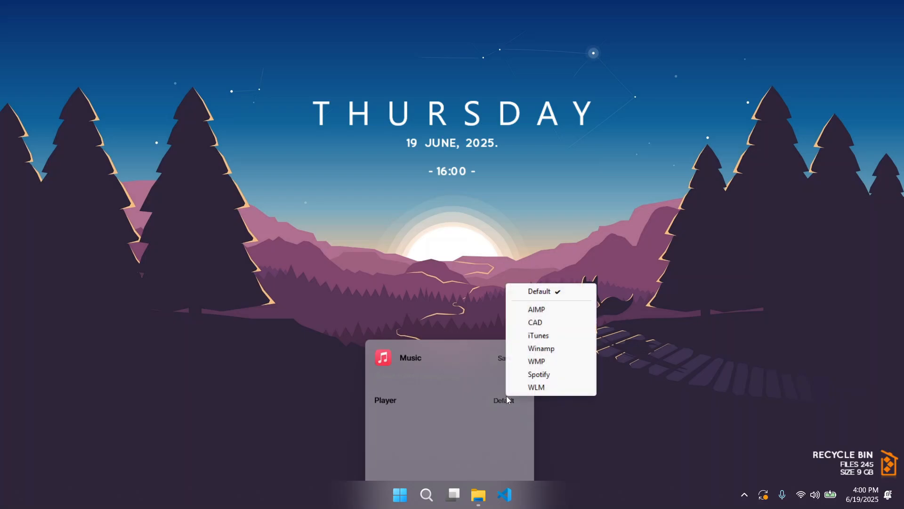
pyautogui.click(549, 292)
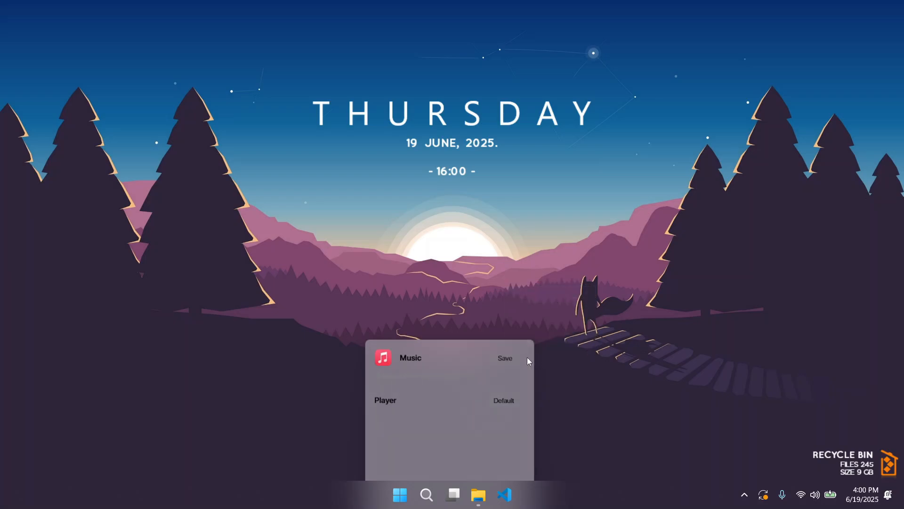
pyautogui.click(507, 360)
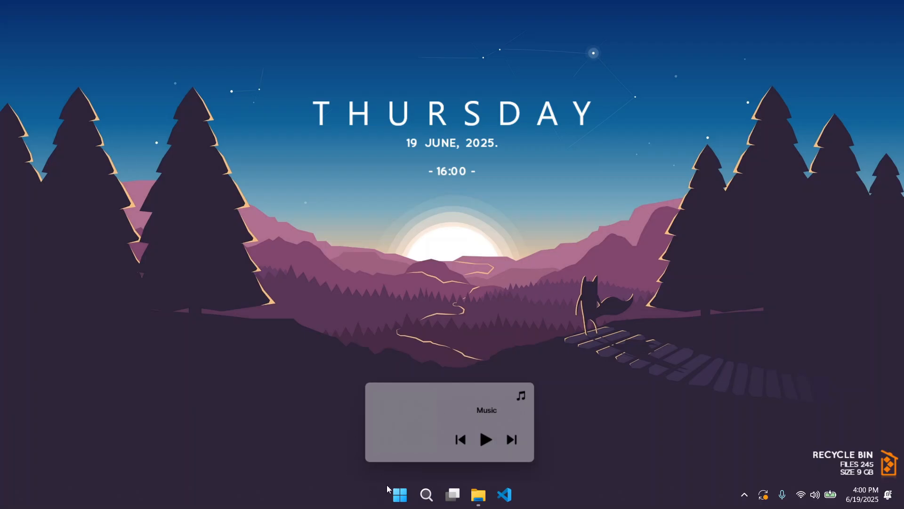
# Switch to Google Chrome, play an NCS music video on YouTube, and minimize the browser to check the Music widget
pyautogui.click(399, 494)
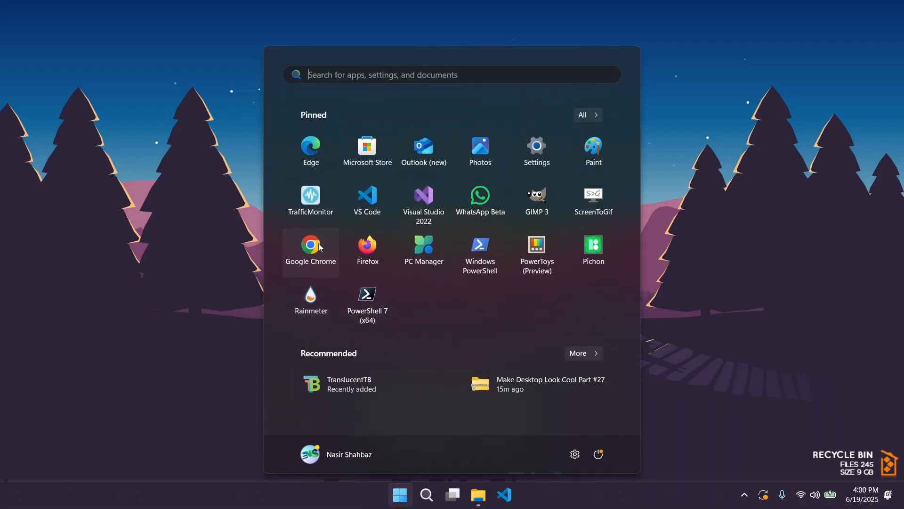
pyautogui.click(319, 246)
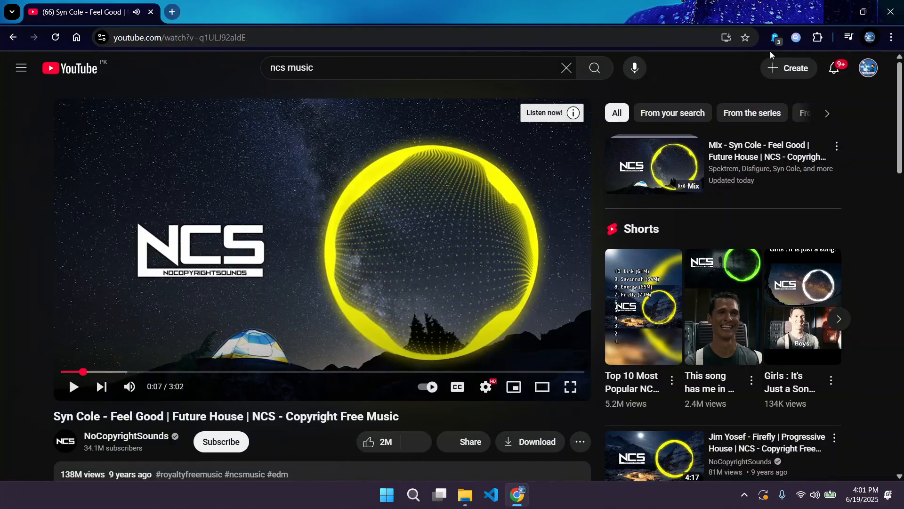
pyautogui.click(832, 11)
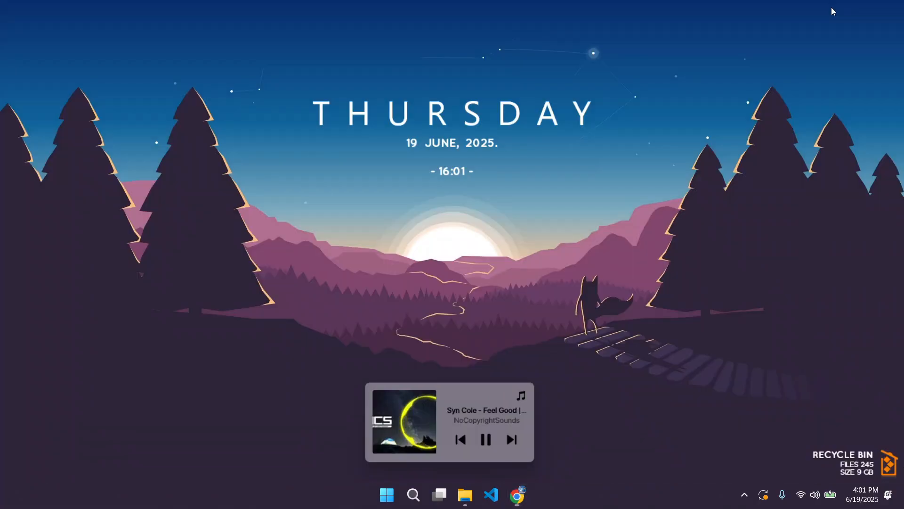